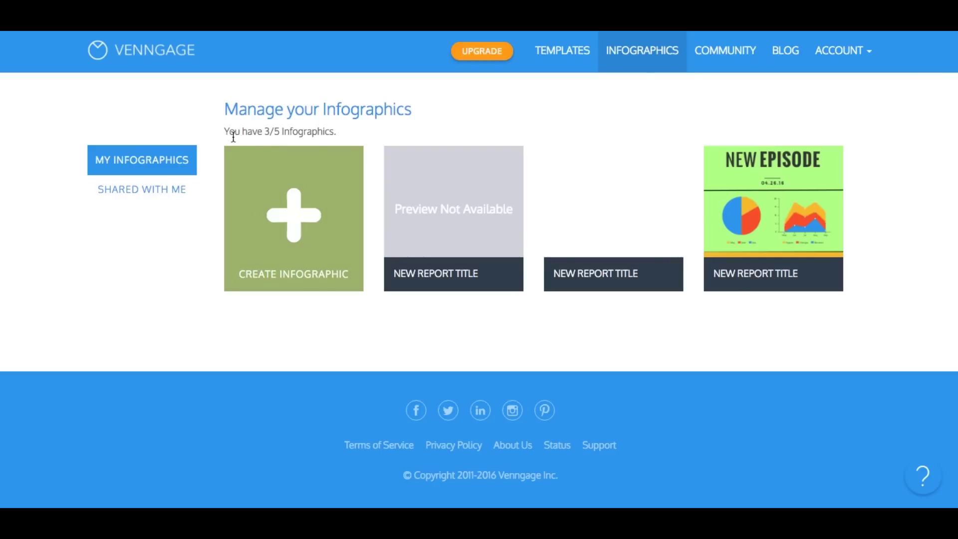
# Open the infographic template gallery and scroll through the Featured templates.
pyautogui.click(308, 214)
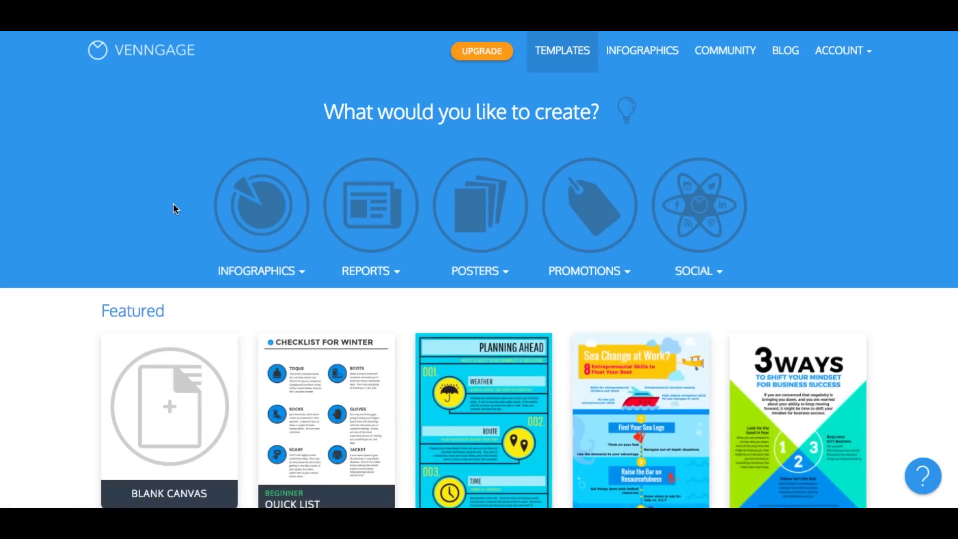
pyautogui.moveTo(223, 221)
pyautogui.scroll(-3, 47, 292)
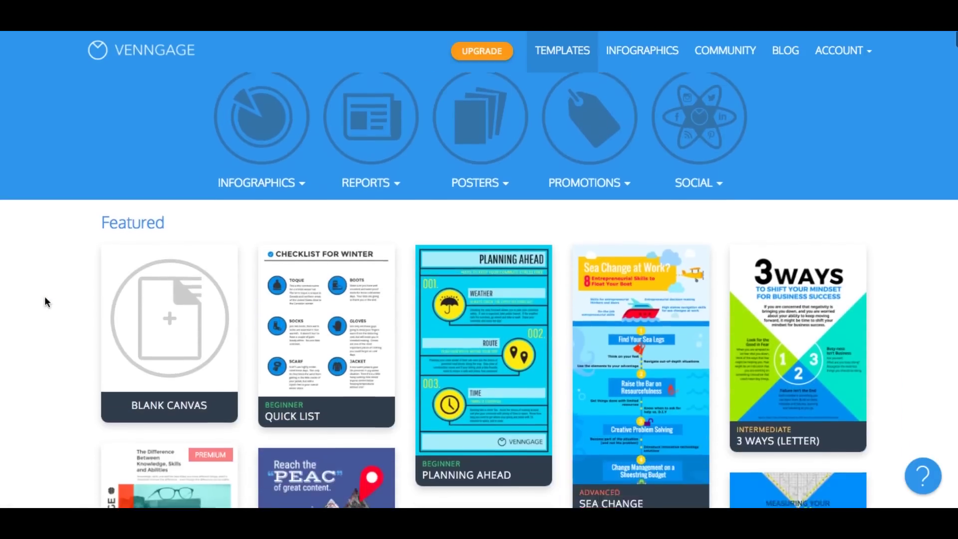
pyautogui.scroll(-8, 45, 302)
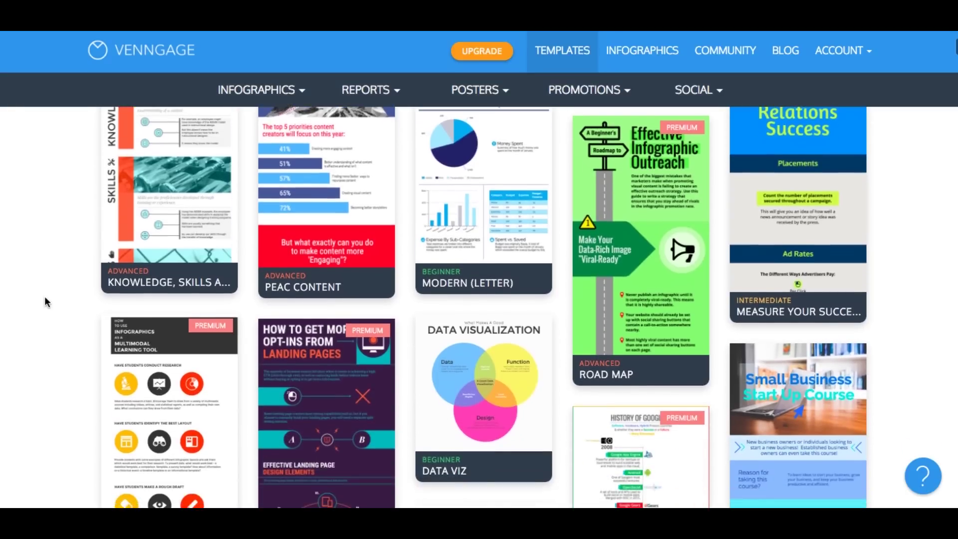
pyautogui.scroll(-1, 43, 296)
pyautogui.scroll(3, 44, 295)
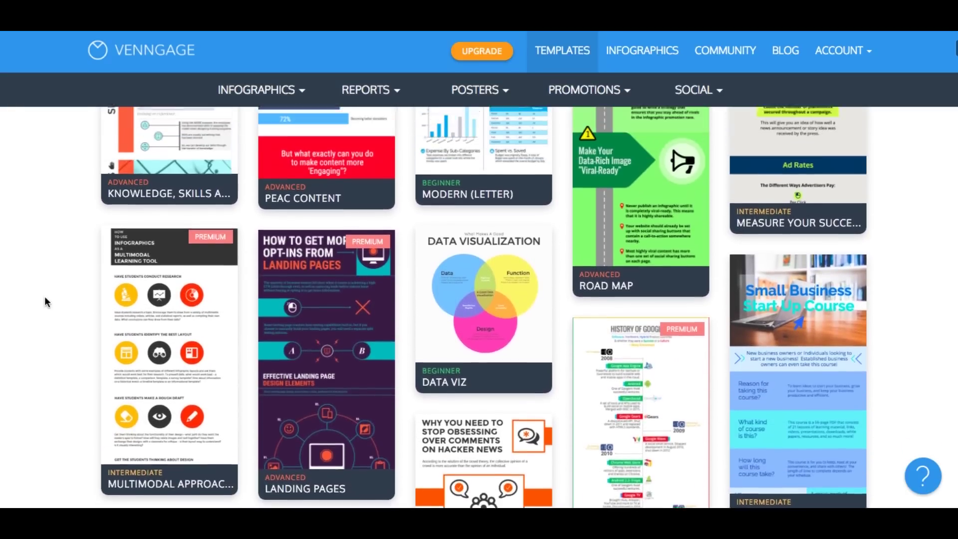
pyautogui.scroll(5, 45, 302)
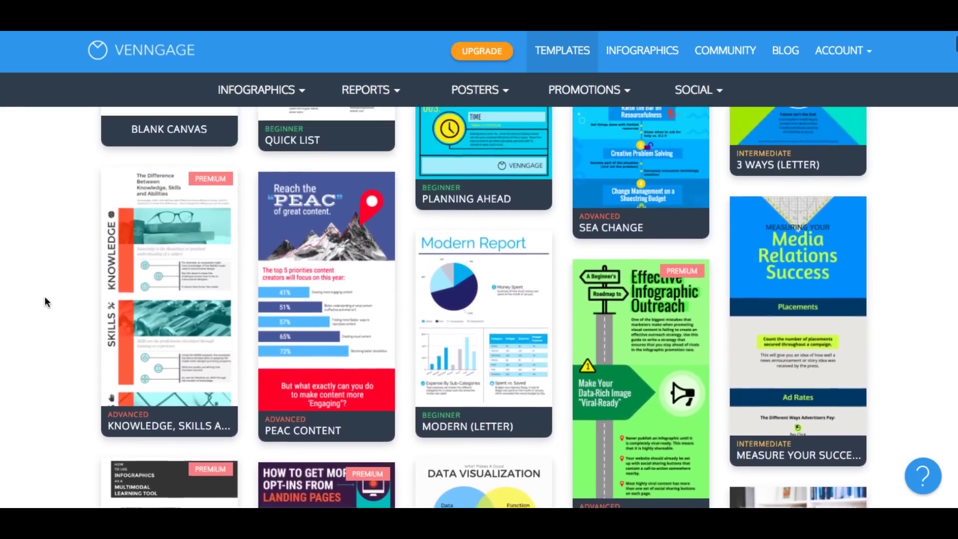
pyautogui.scroll(4, 45, 301)
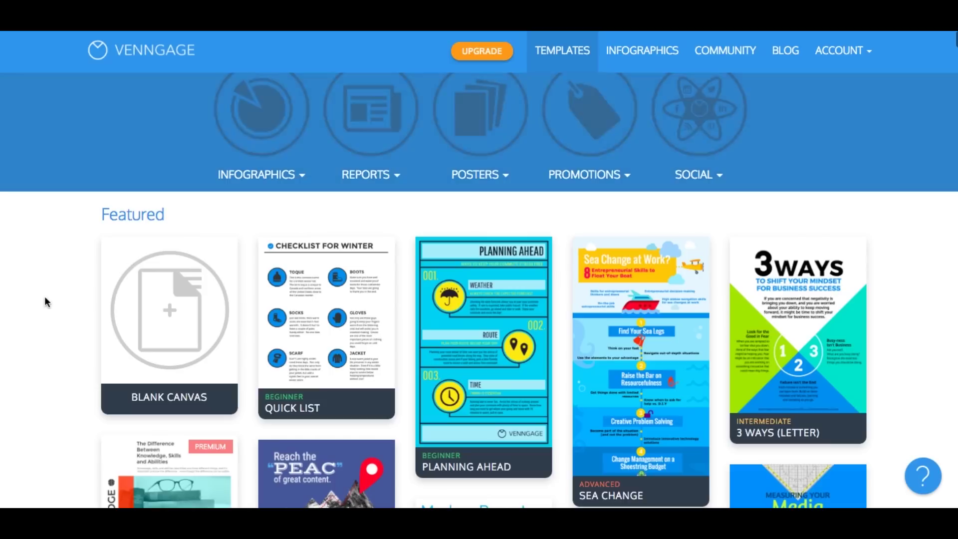
pyautogui.scroll(1, 44, 302)
# Preview the Infographics, Reports, Promotions and Social category menus, then scan the Featured grid.
pyautogui.moveTo(231, 199)
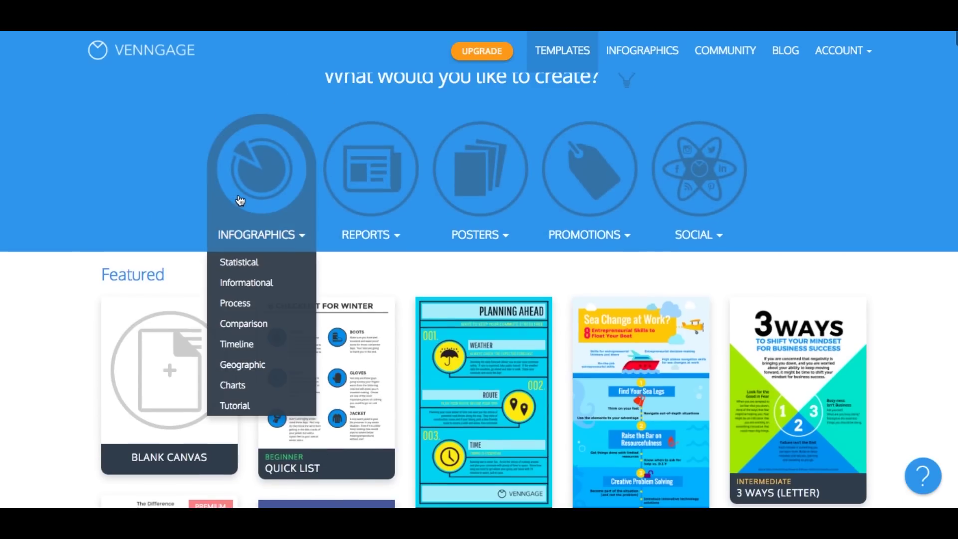
pyautogui.moveTo(352, 213)
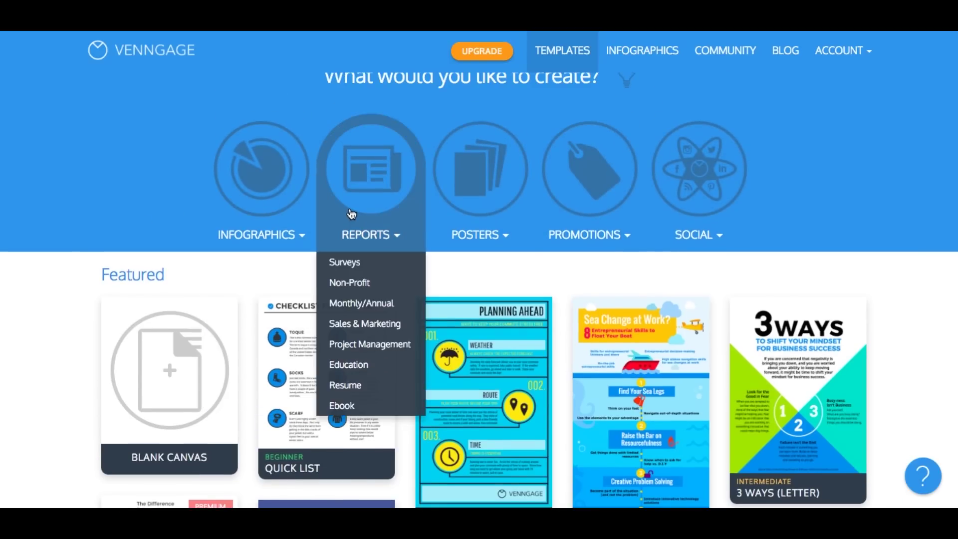
pyautogui.moveTo(562, 197)
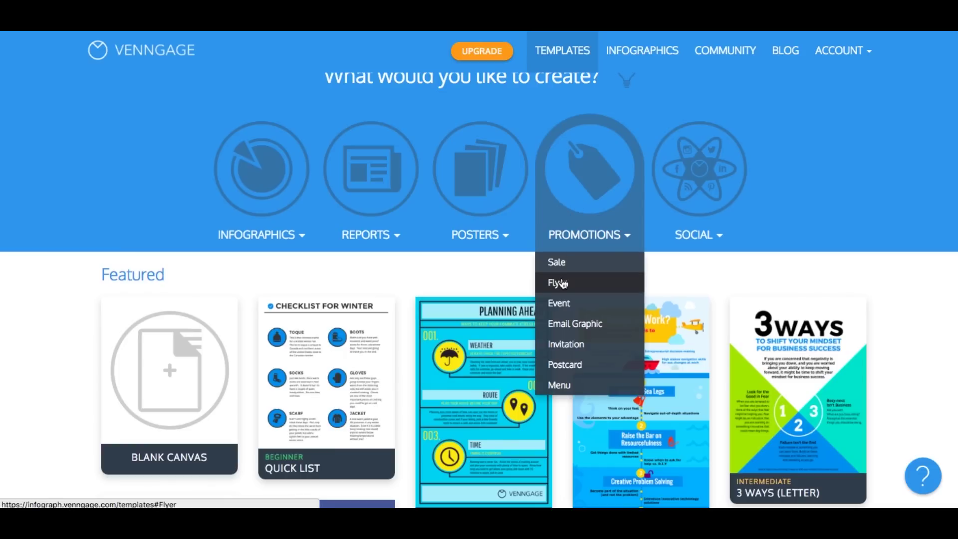
pyautogui.moveTo(680, 171)
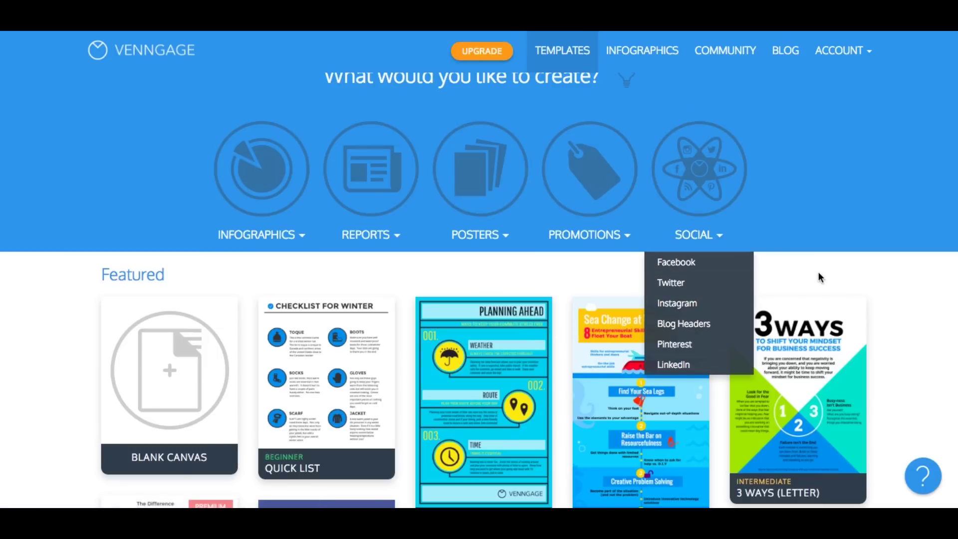
pyautogui.scroll(-2, 821, 274)
pyautogui.scroll(-2, 821, 274)
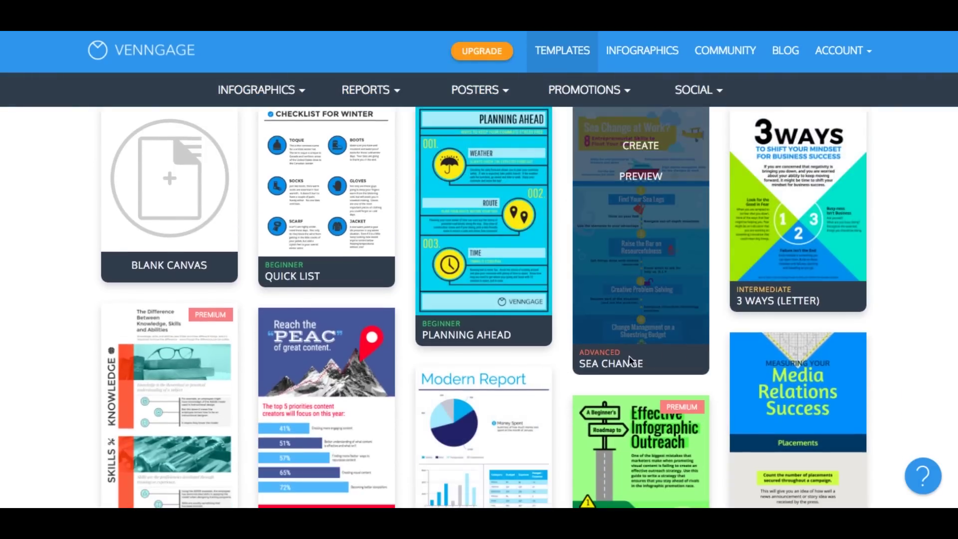
pyautogui.scroll(1, 628, 355)
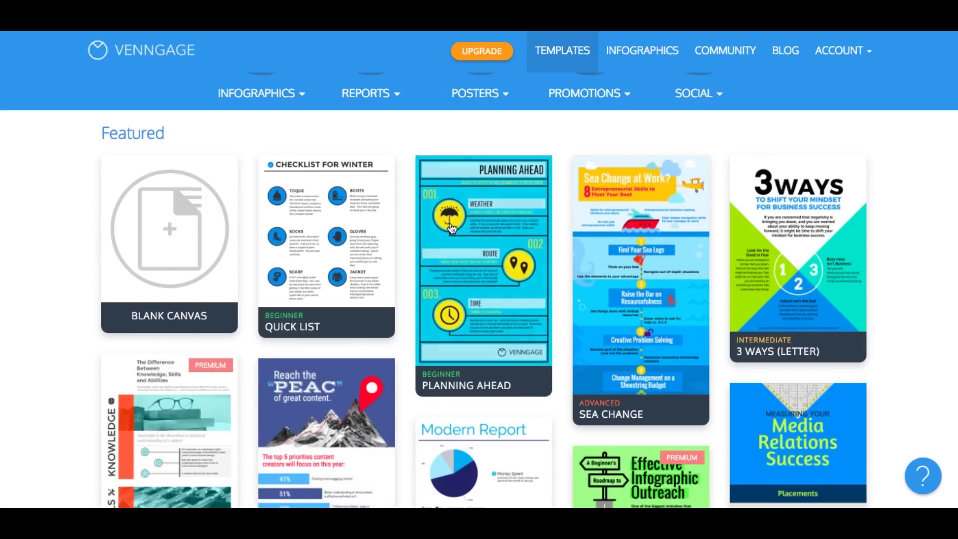
# Start from the Planning Ahead template and retype its title as MAKING INFOGRAPHICS.
pyautogui.click(478, 200)
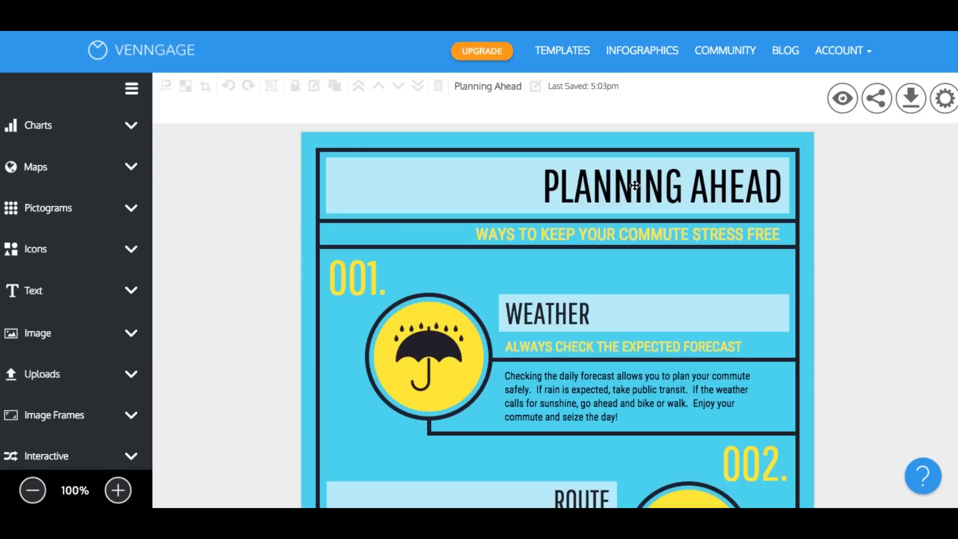
pyautogui.click(634, 186)
pyautogui.doubleClick(634, 186)
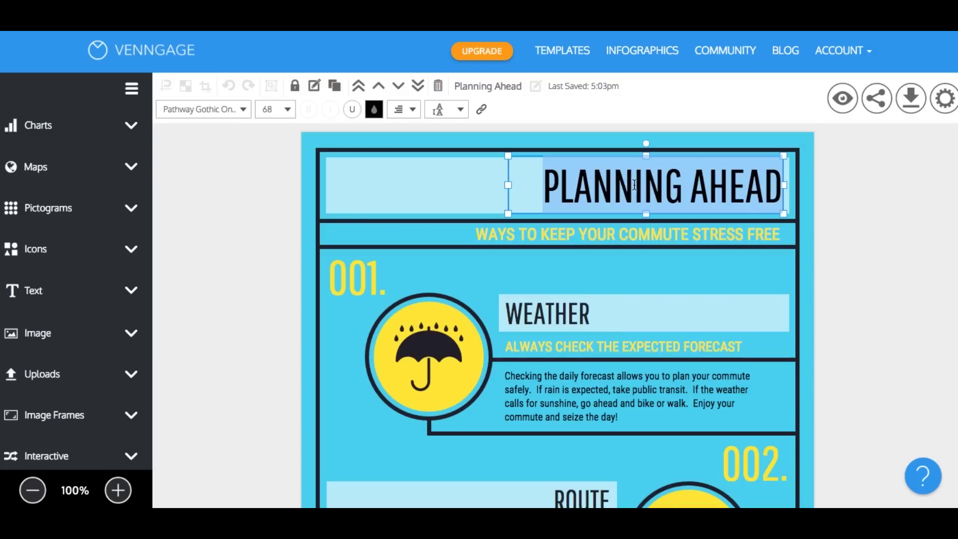
pyautogui.write('MA')
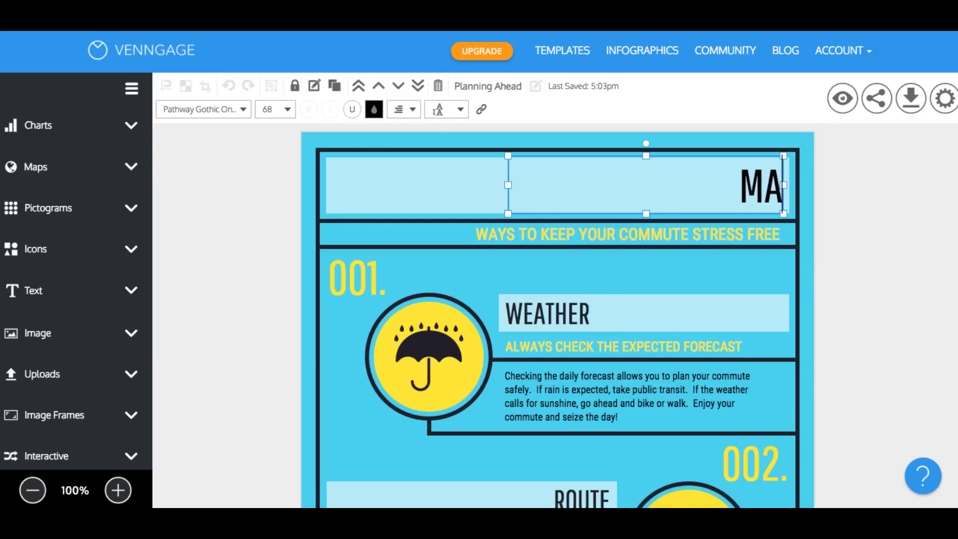
pyautogui.write('KING IN')
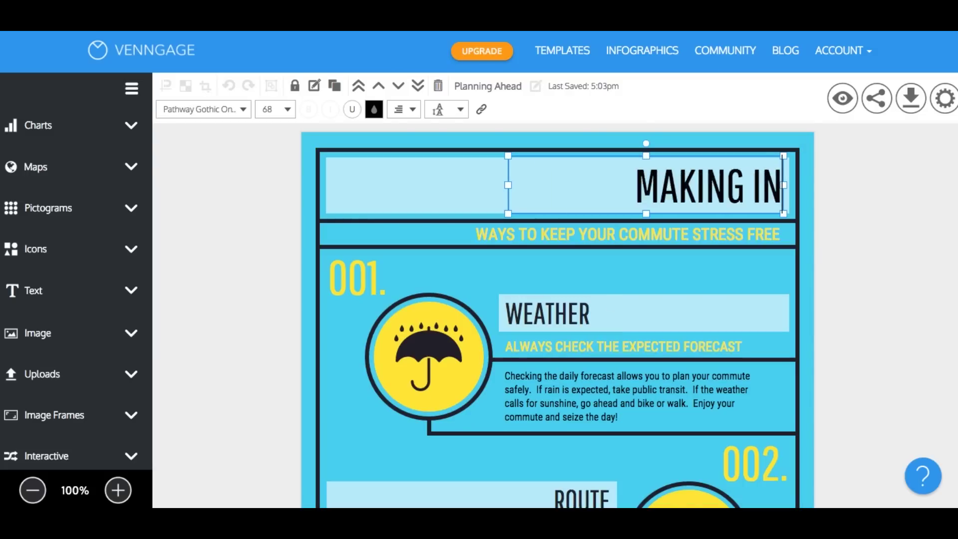
pyautogui.write('FOGRAPHICS')
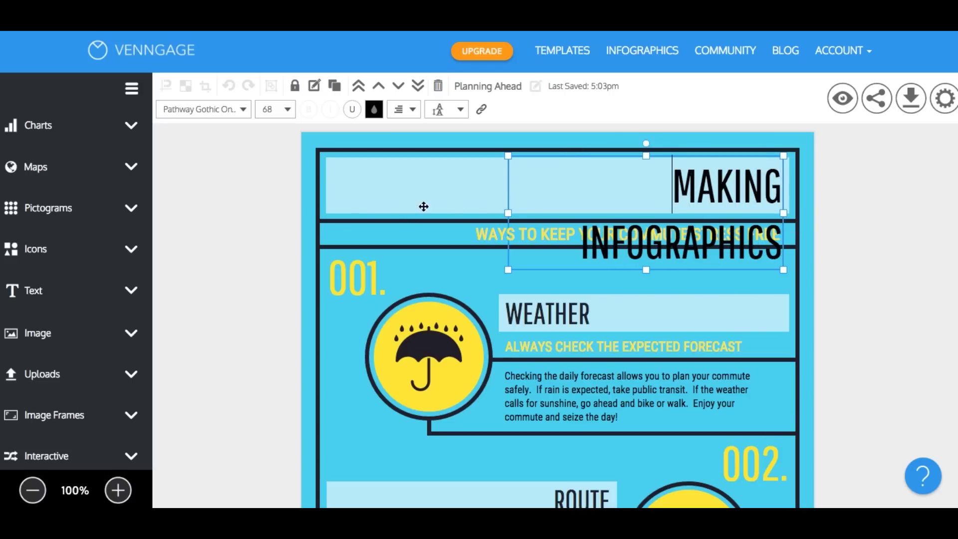
pyautogui.moveTo(508, 213); pyautogui.dragTo(380, 210)
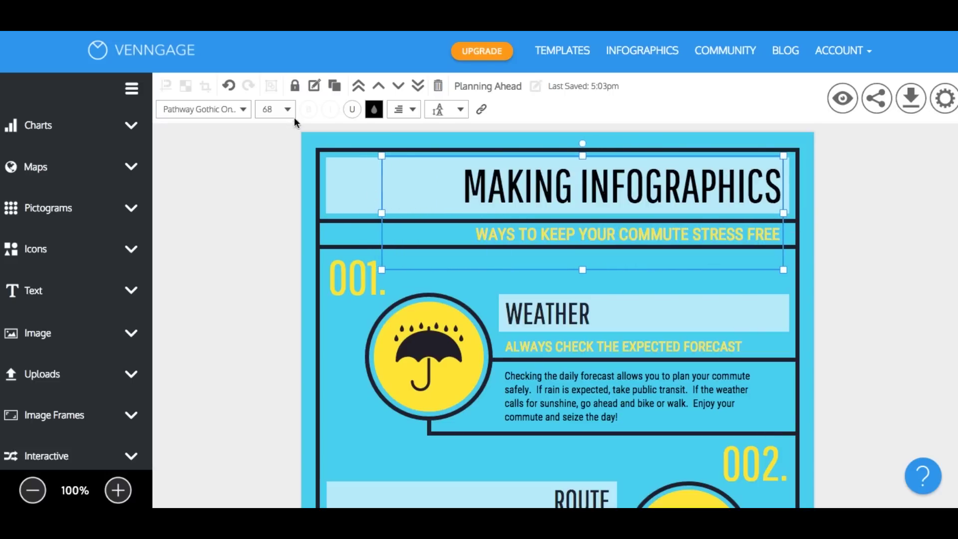
# Shrink the title to size 64 and try the Philosopher font, widening the box to one line.
pyautogui.click(279, 109)
pyautogui.scroll(2, 273, 148)
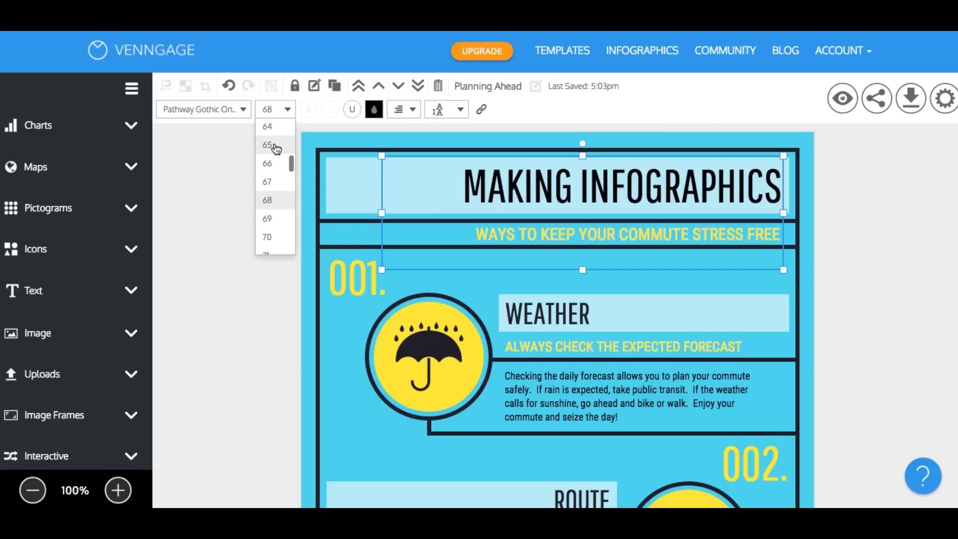
pyautogui.click(274, 126)
pyautogui.click(235, 111)
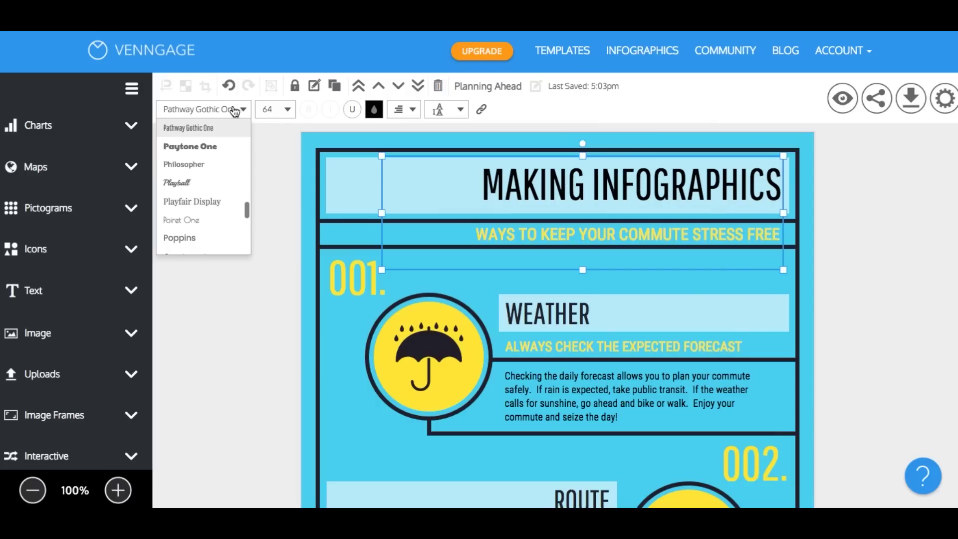
pyautogui.click(199, 165)
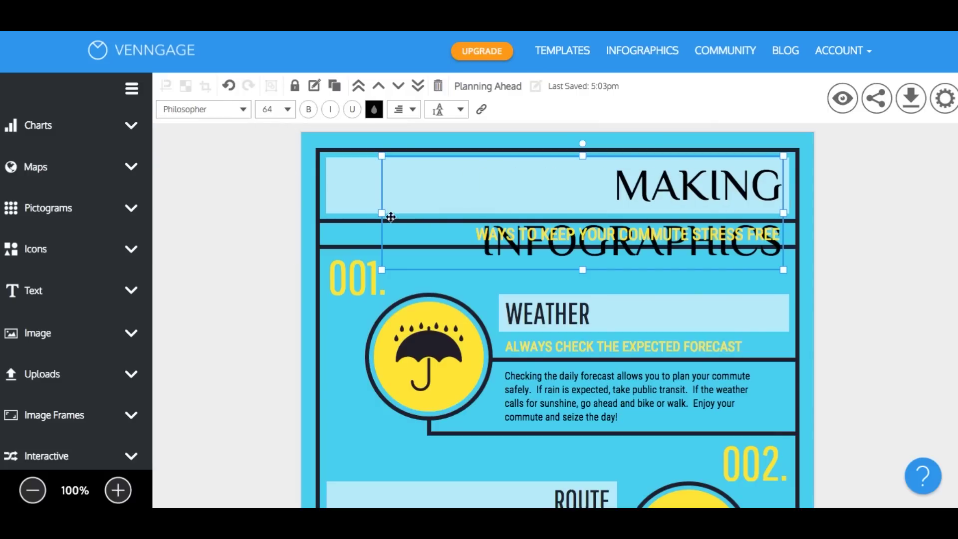
pyautogui.moveTo(380, 213); pyautogui.dragTo(274, 197)
# Switch the title font to Roboto, non-bold, and nudge the box slightly right.
pyautogui.click(234, 109)
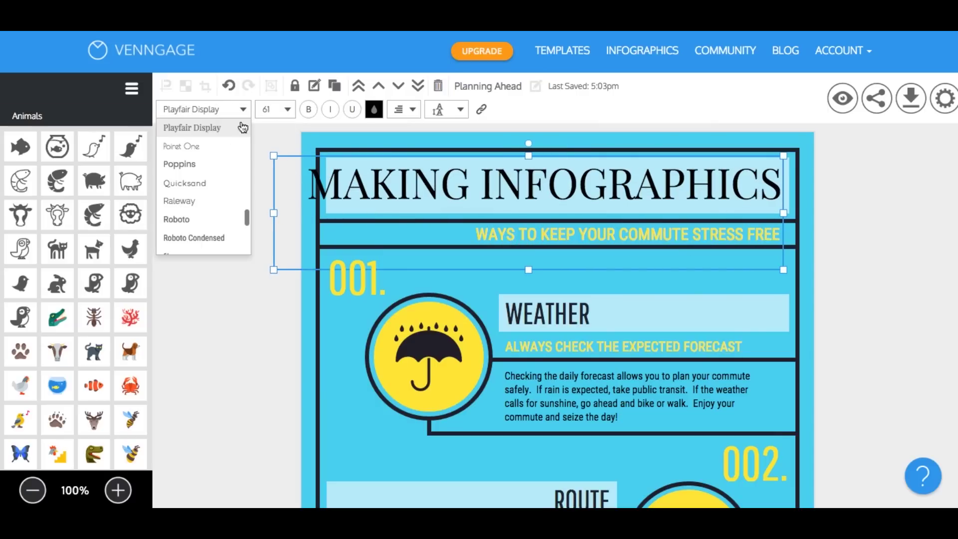
pyautogui.click(196, 212)
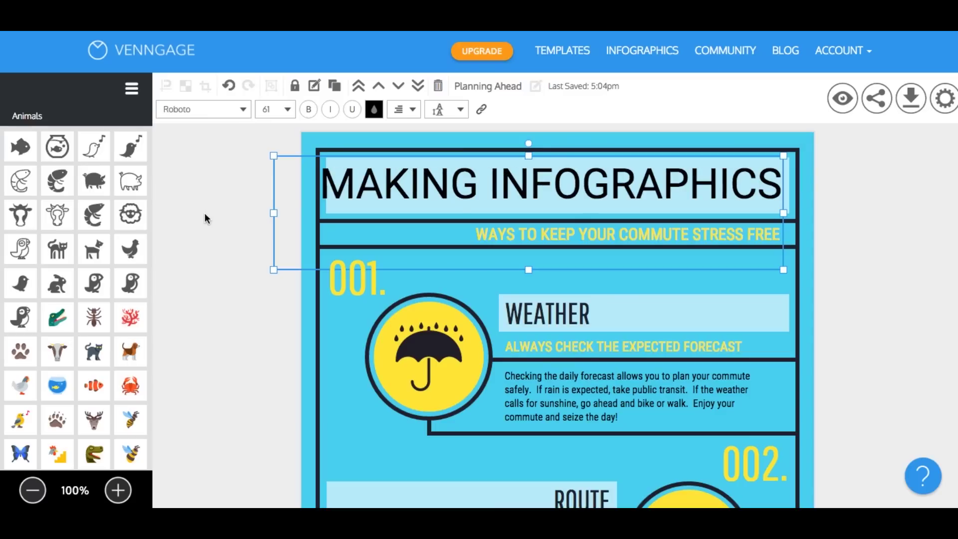
pyautogui.moveTo(460, 206); pyautogui.dragTo(467, 193)
pyautogui.click(309, 110)
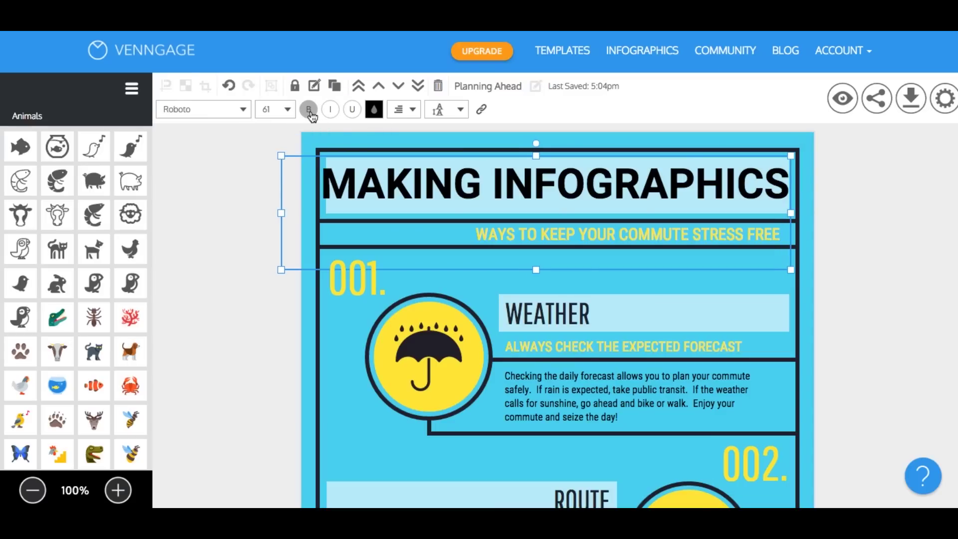
pyautogui.click(310, 111)
pyautogui.click(239, 219)
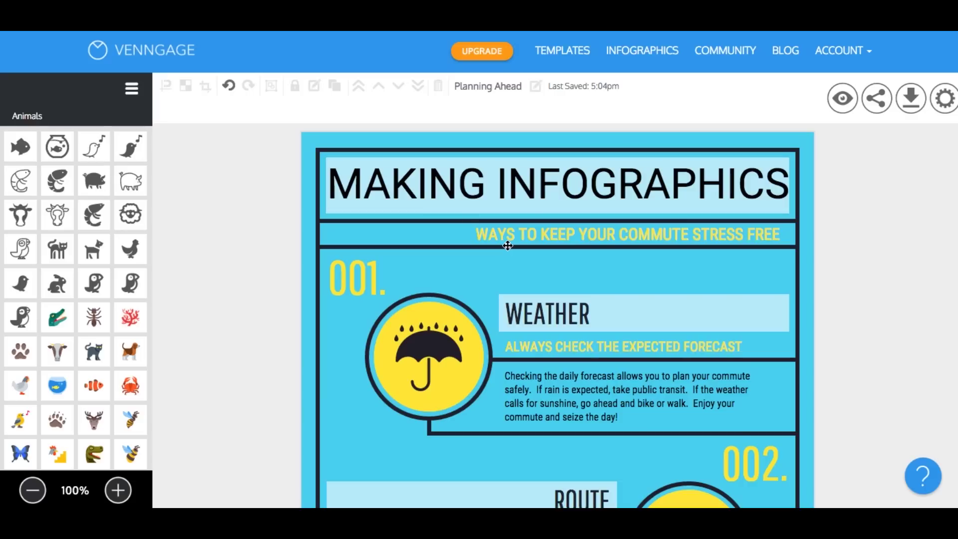
pyautogui.click(450, 329)
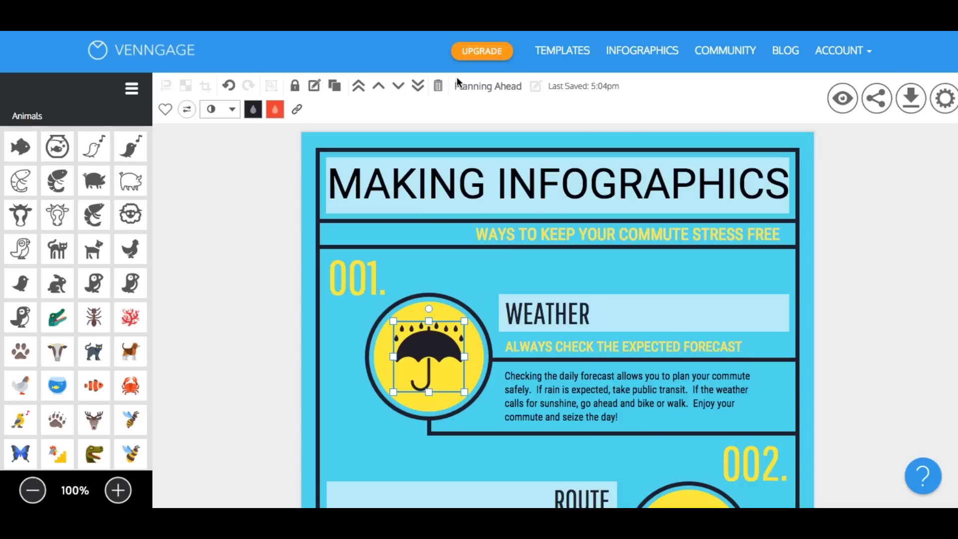
# Replace the umbrella with an Animals bird icon, enlarged and centred in the 001 yellow circle.
pyautogui.click(437, 86)
pyautogui.scroll(5, 75, 164)
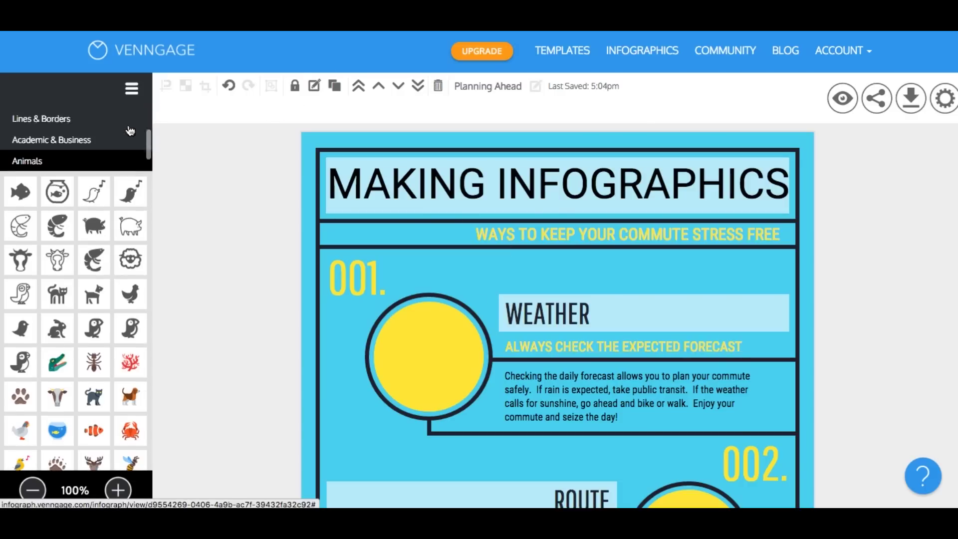
pyautogui.click(65, 134)
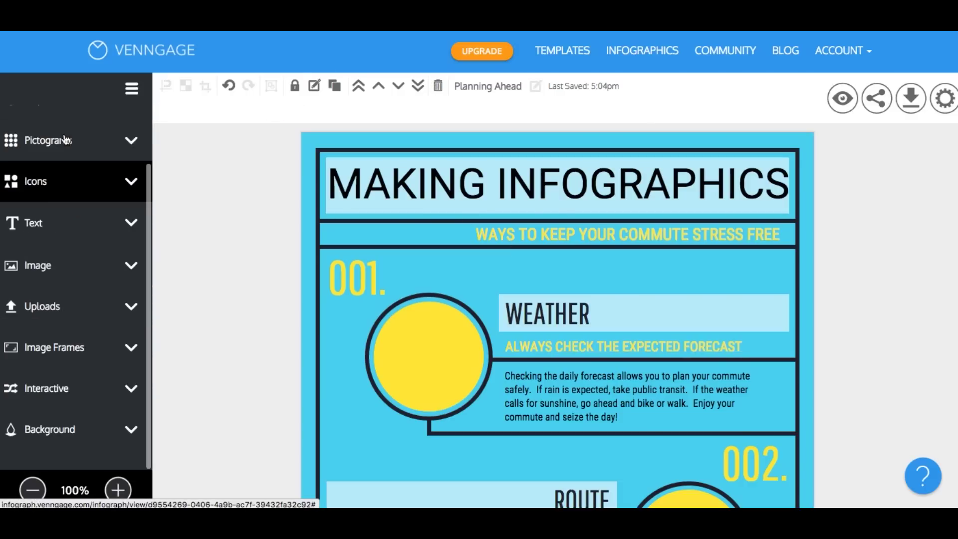
pyautogui.click(53, 187)
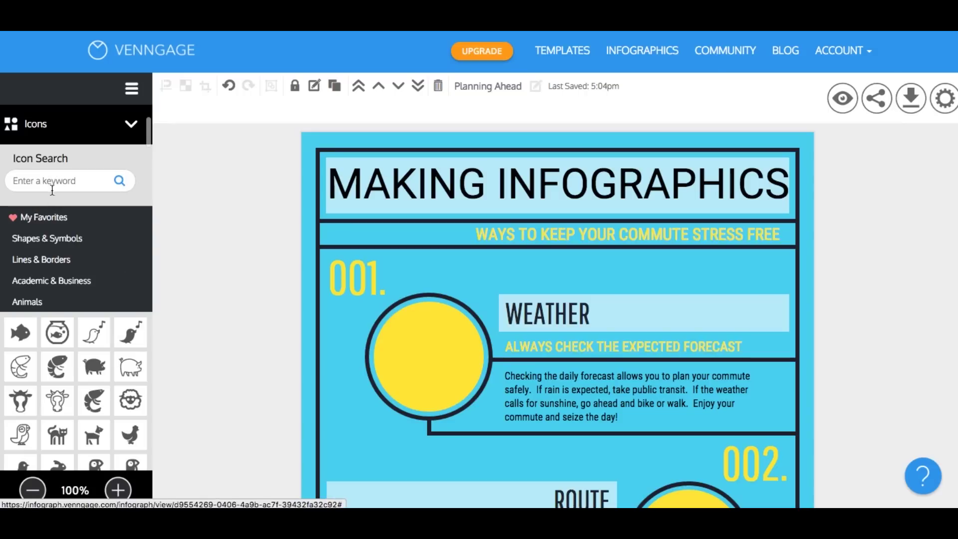
pyautogui.scroll(-3, 38, 230)
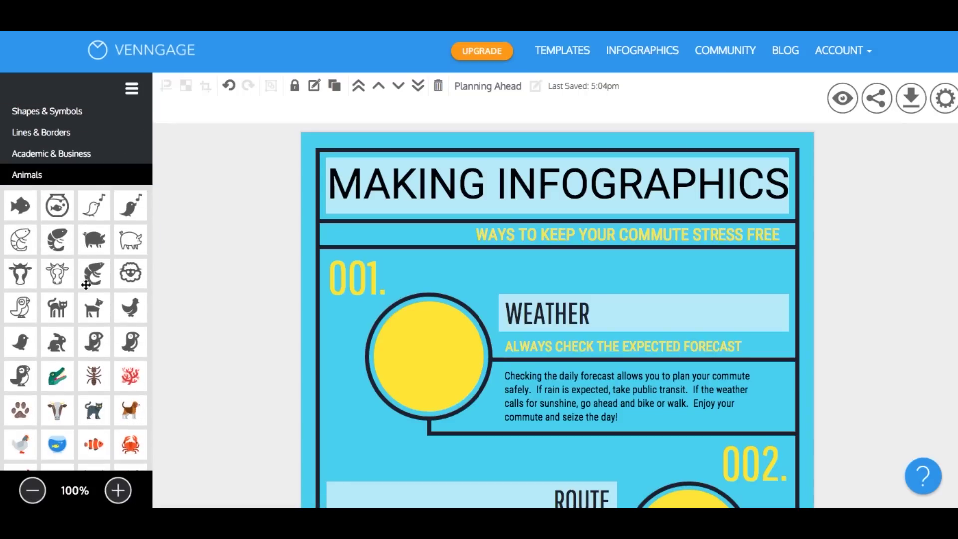
pyautogui.moveTo(27, 342); pyautogui.dragTo(435, 341)
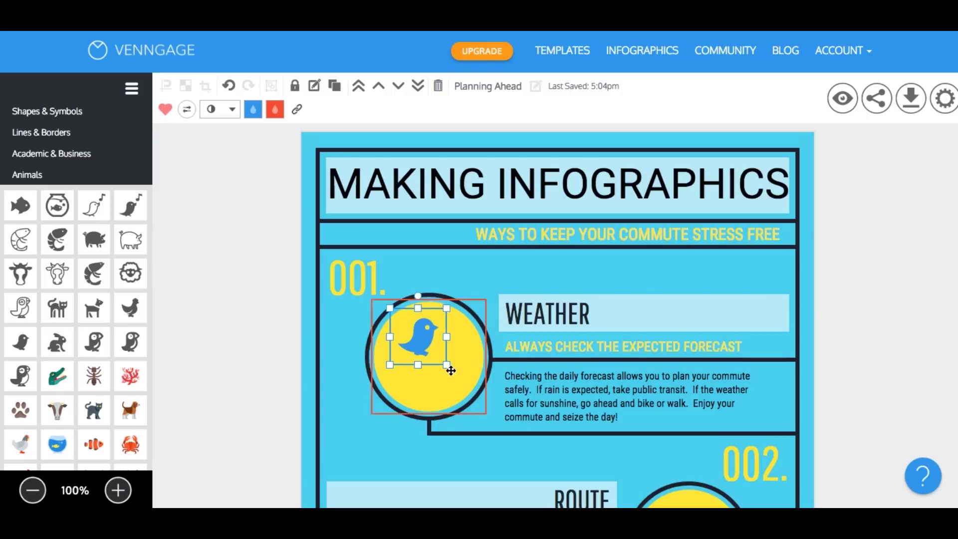
pyautogui.moveTo(447, 365); pyautogui.dragTo(475, 394)
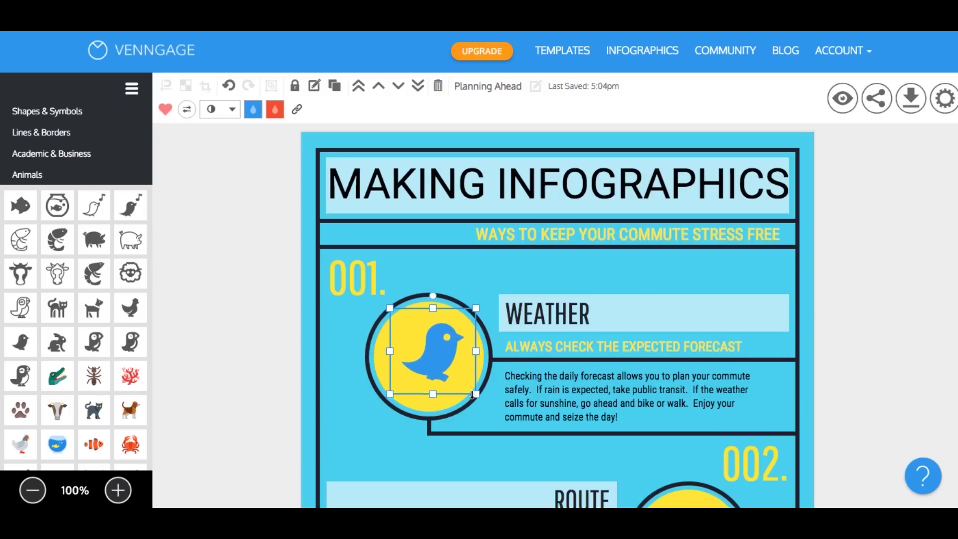
pyautogui.moveTo(432, 357); pyautogui.dragTo(429, 359)
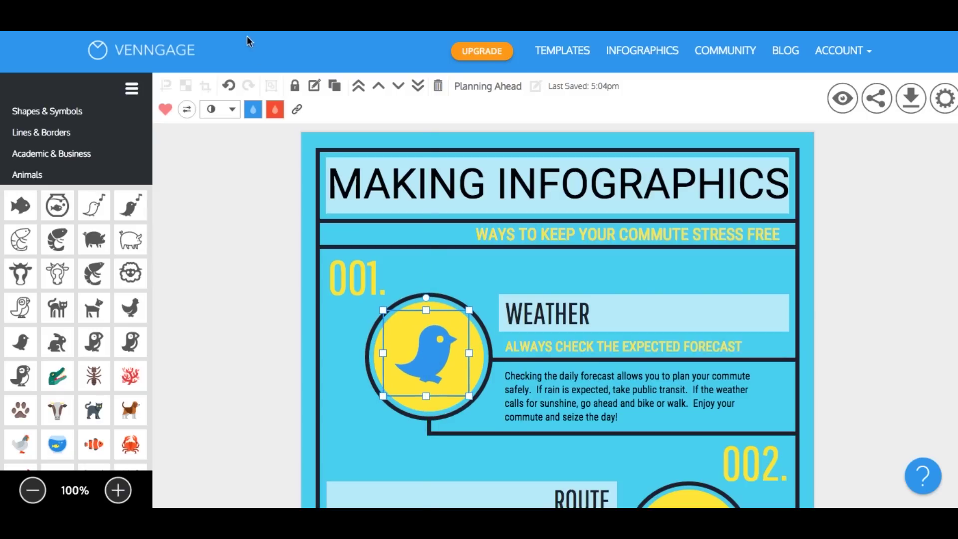
# Colour the bird icon near-black, with purple as its second colour.
pyautogui.click(252, 109)
pyautogui.click(170, 141)
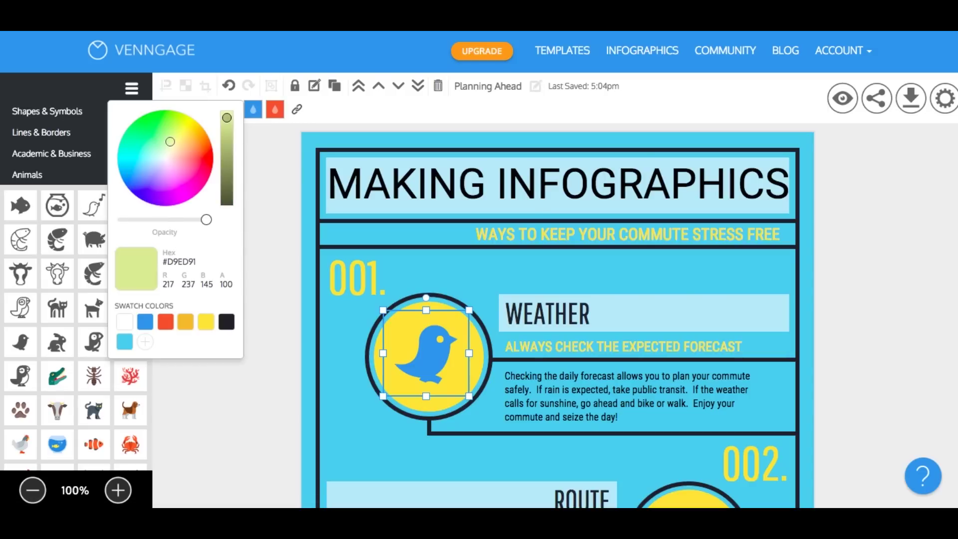
pyautogui.moveTo(170, 141); pyautogui.dragTo(181, 187)
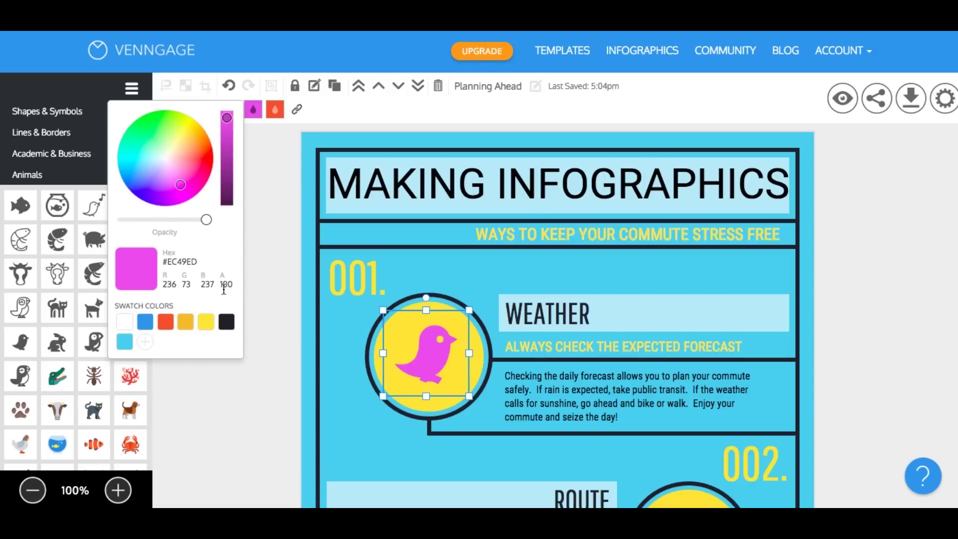
pyautogui.click(226, 321)
pyautogui.click(274, 111)
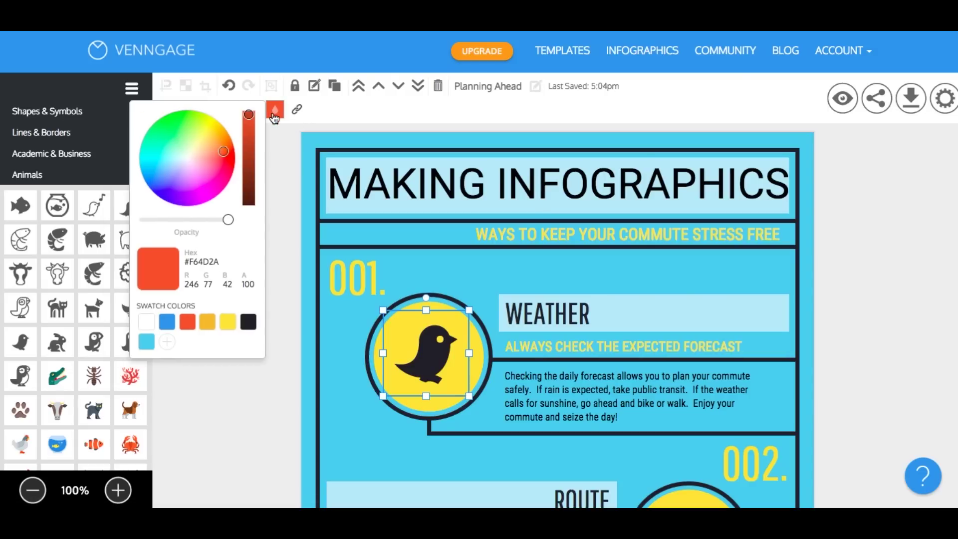
pyautogui.moveTo(222, 157); pyautogui.dragTo(191, 184)
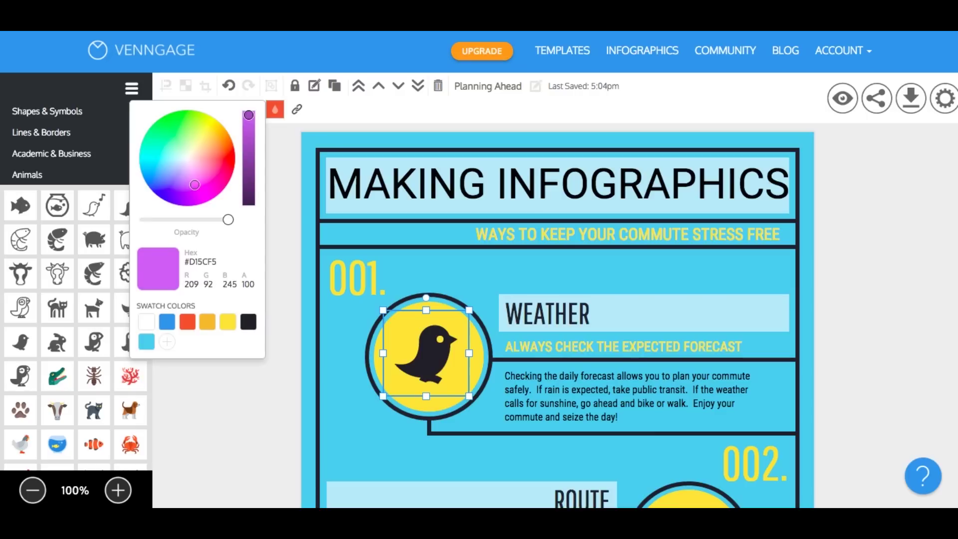
pyautogui.click(353, 109)
# Set the colour split so the bird has a purple head and a #201F28 body.
pyautogui.click(233, 110)
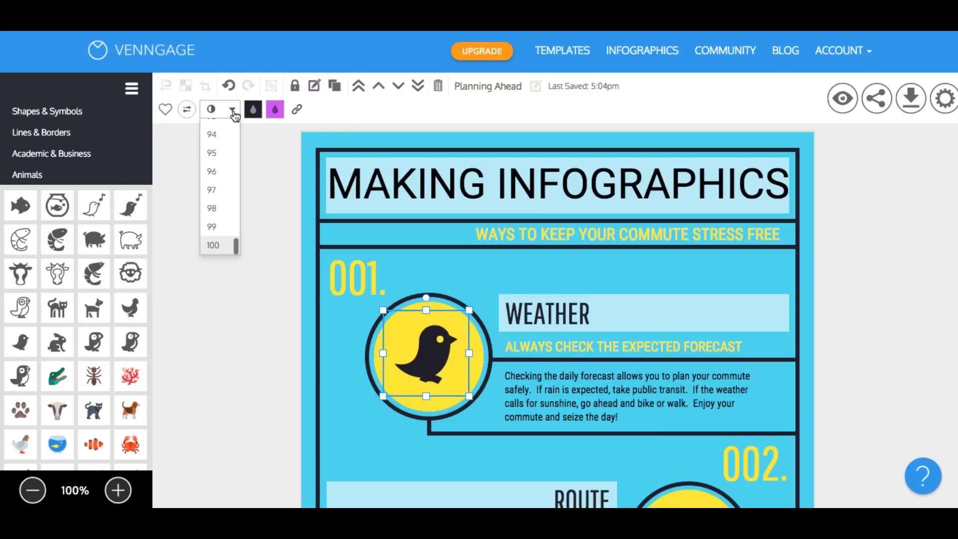
pyautogui.scroll(3, 212, 156)
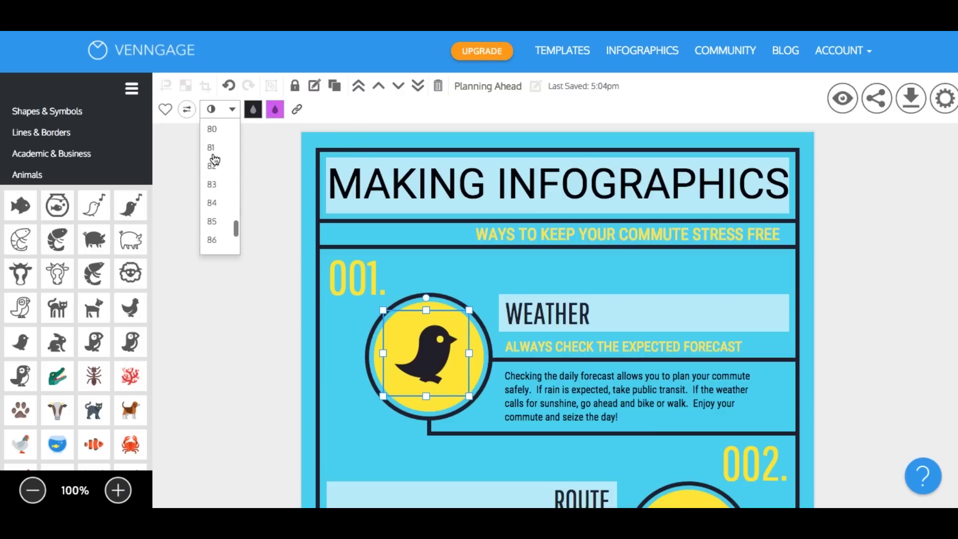
pyautogui.scroll(10, 215, 159)
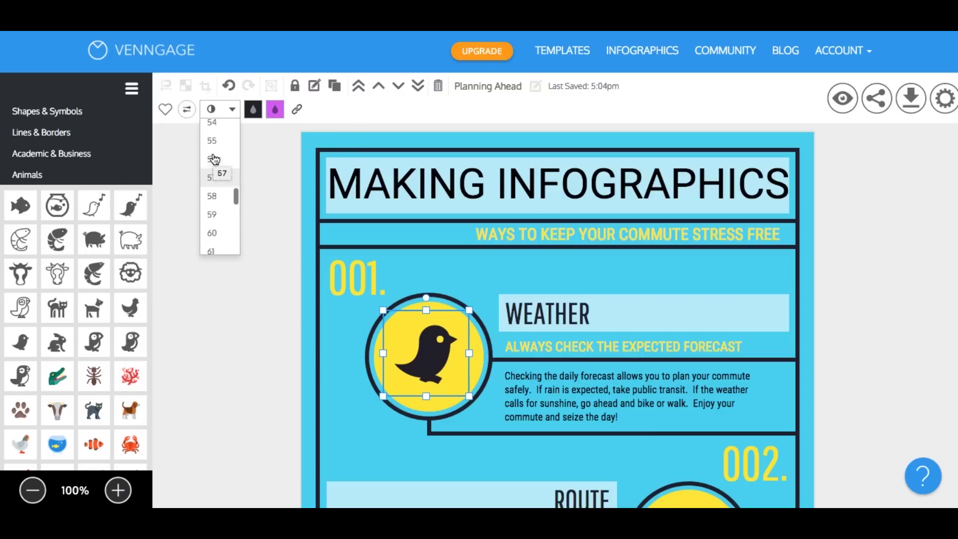
pyautogui.scroll(10, 213, 160)
pyautogui.click(212, 124)
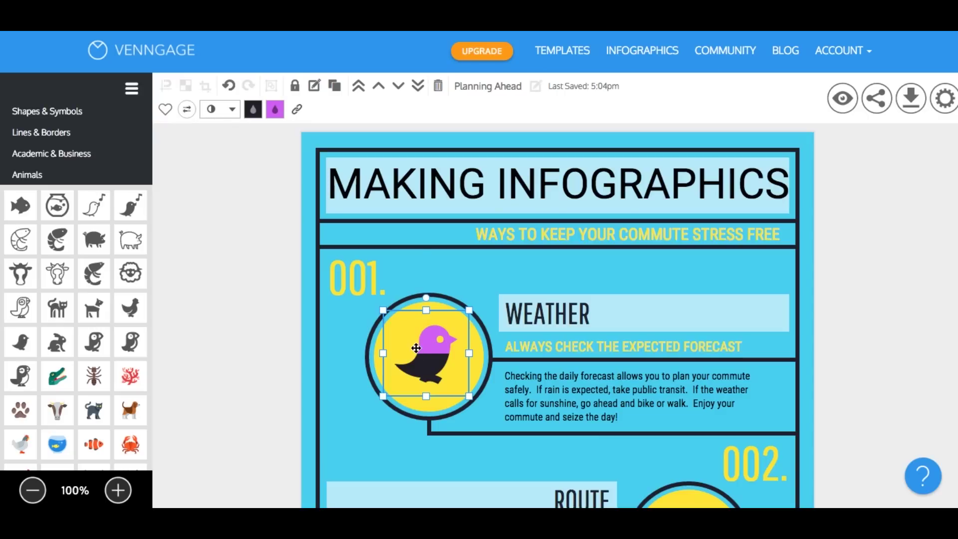
pyautogui.click(237, 342)
pyautogui.scroll(-3, 236, 342)
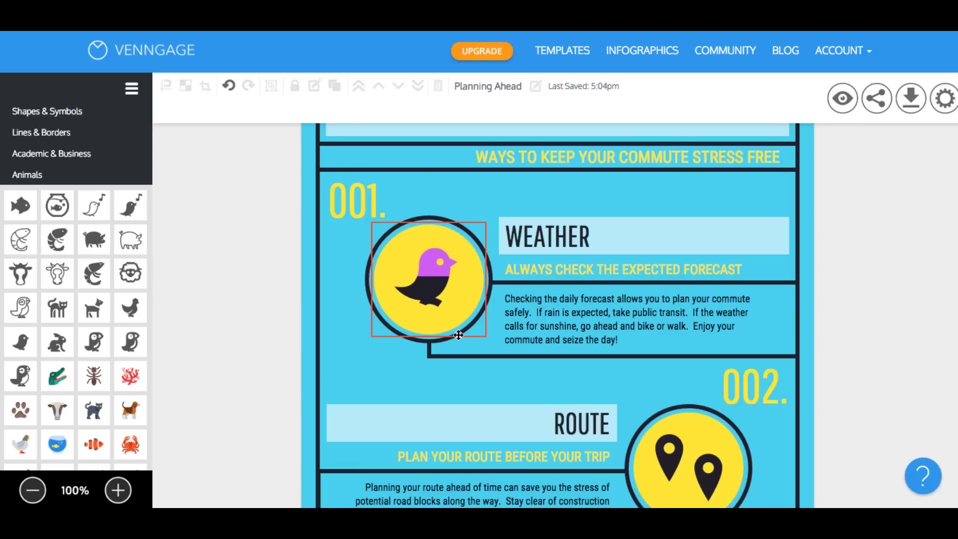
pyautogui.scroll(3, 451, 339)
pyautogui.click(436, 361)
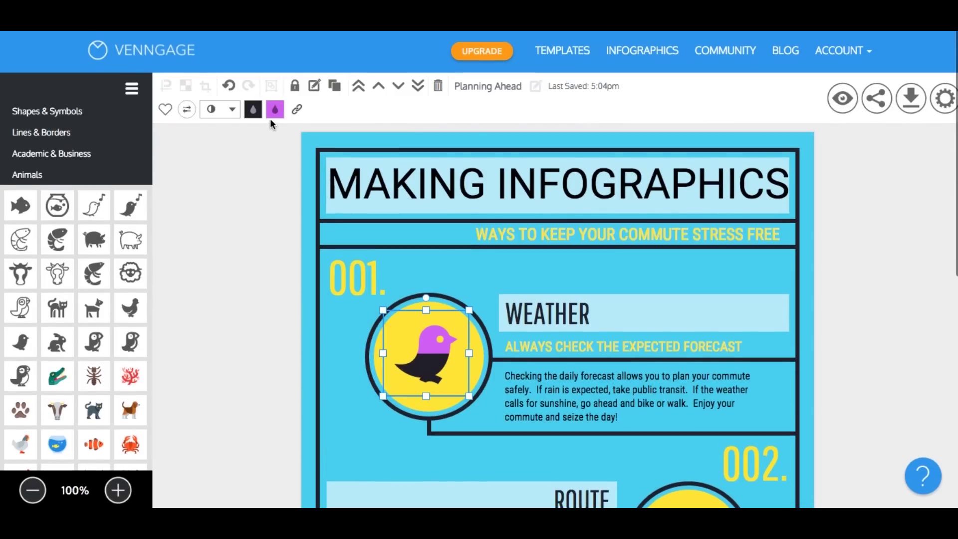
pyautogui.click(252, 110)
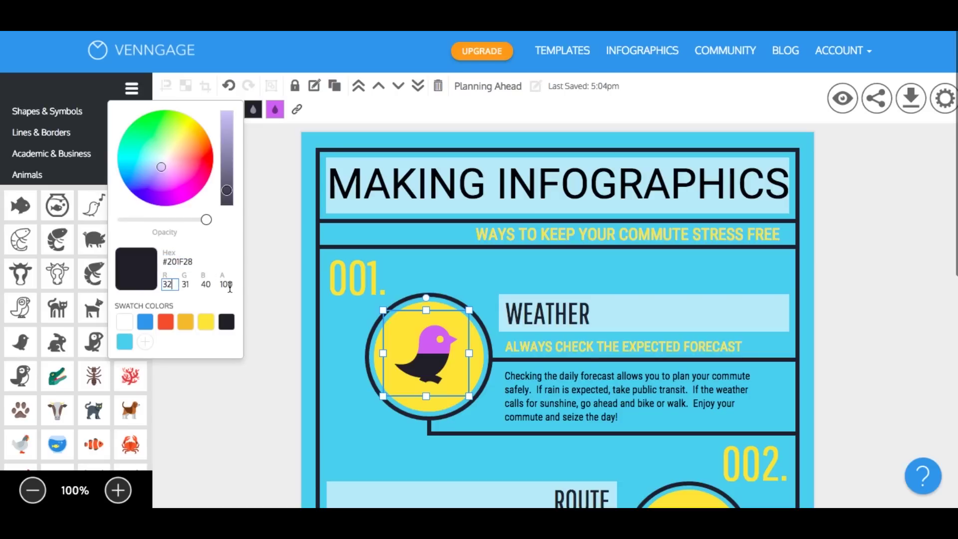
pyautogui.click(221, 383)
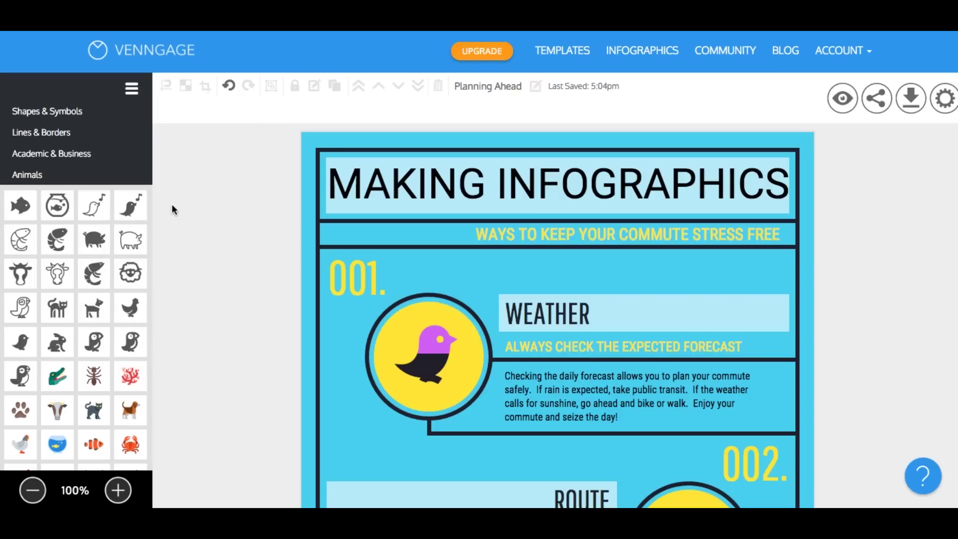
# Add the two-tone bird icon to the My Favorites icon list.
pyautogui.scroll(2, 123, 203)
pyautogui.scroll(3, 122, 203)
pyautogui.click(50, 323)
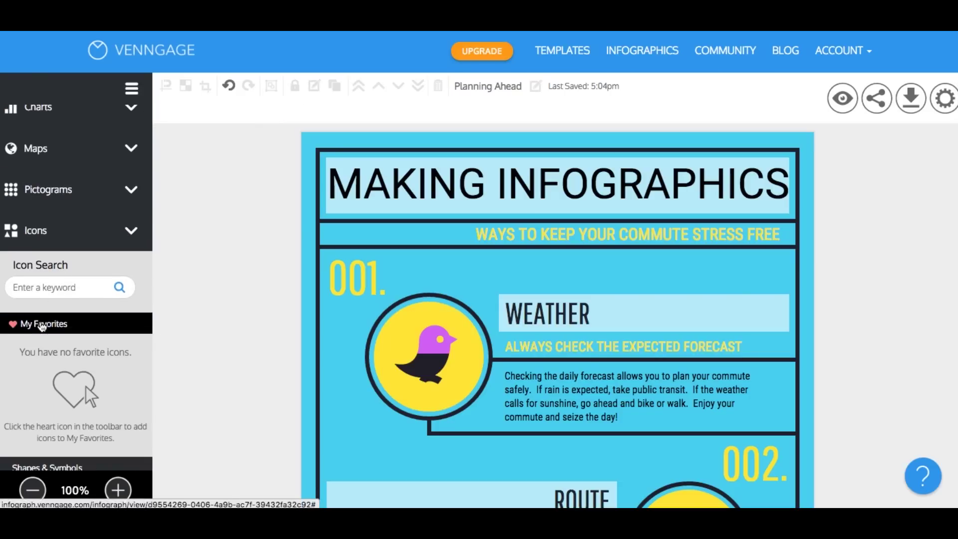
pyautogui.click(431, 344)
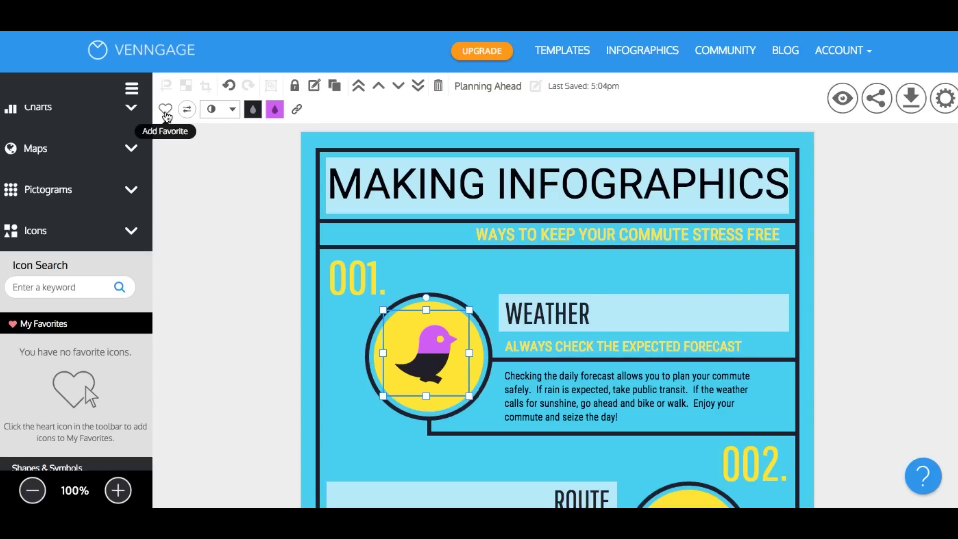
pyautogui.click(166, 113)
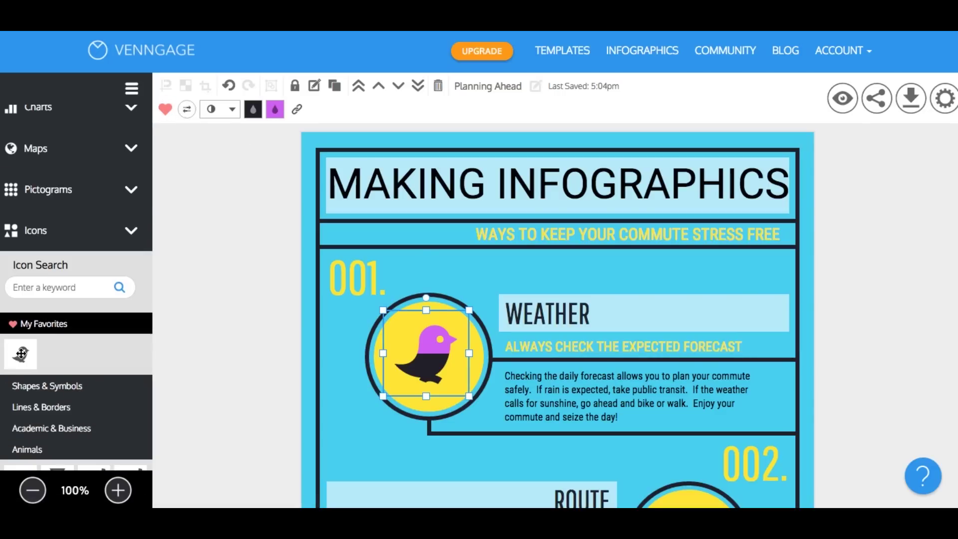
pyautogui.scroll(-8, 238, 387)
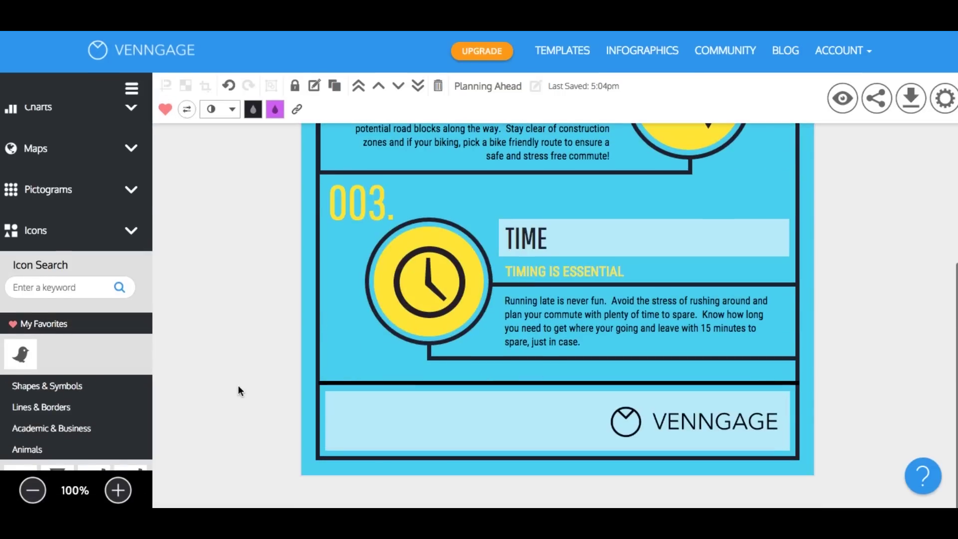
# Change the canvas colour from #48CFEF to light blue #4BC1F0.
pyautogui.click(55, 229)
pyautogui.scroll(-1, 54, 309)
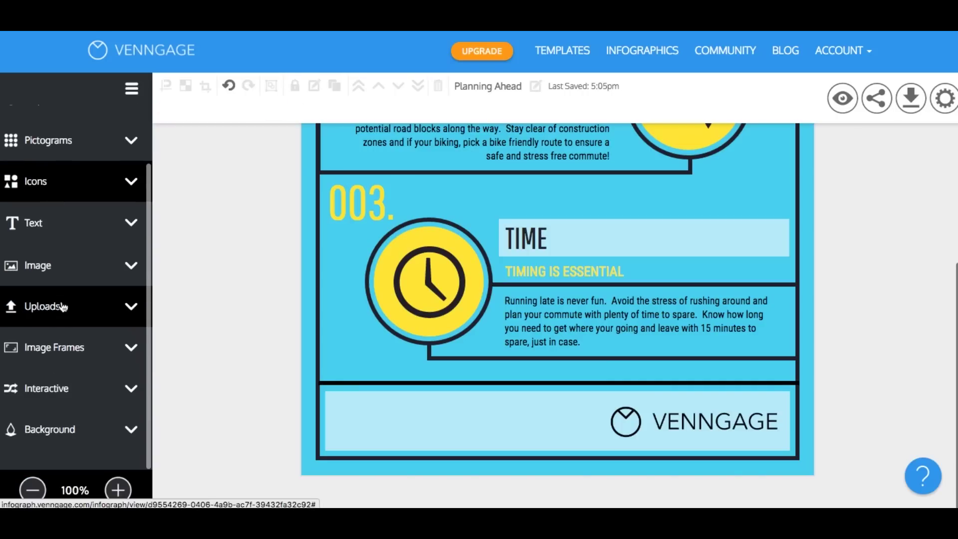
pyautogui.click(55, 425)
pyautogui.click(26, 350)
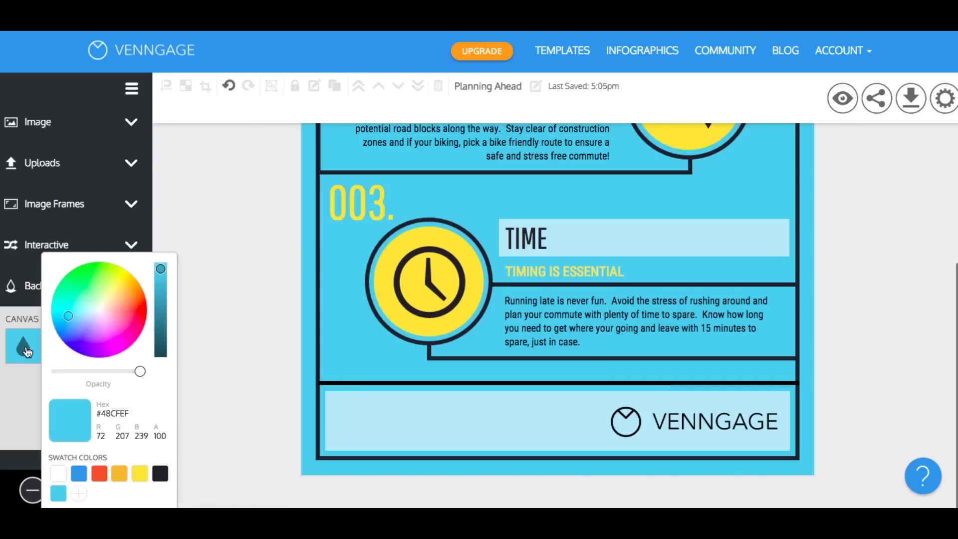
pyautogui.moveTo(120, 343)
pyautogui.mouseDown()
pyautogui.moveTo(144, 305)
pyautogui.moveTo(128, 287)
pyautogui.moveTo(116, 282)
pyautogui.moveTo(89, 344)
pyautogui.moveTo(69, 319)
pyautogui.mouseUp()
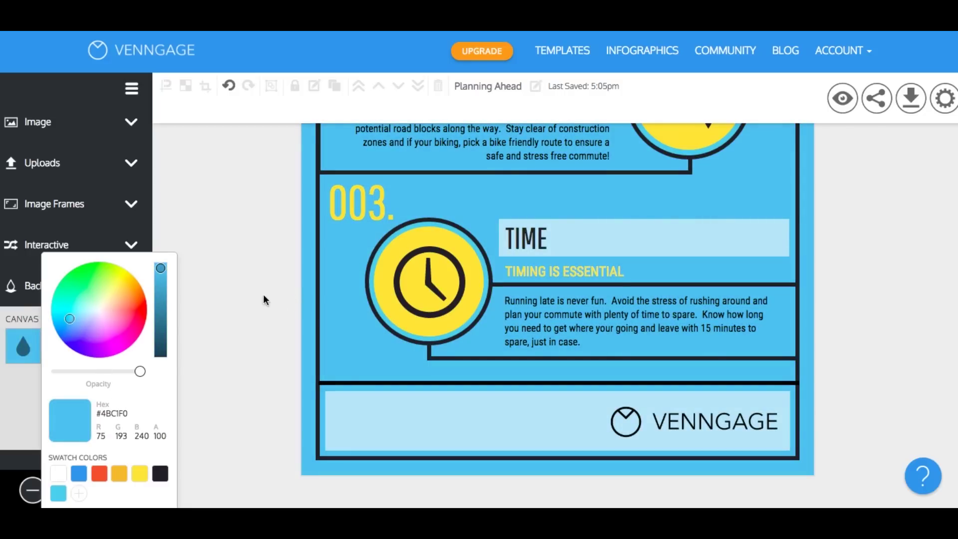
# Search the stock image library for bird photos.
pyautogui.click(220, 228)
pyautogui.scroll(5, 99, 199)
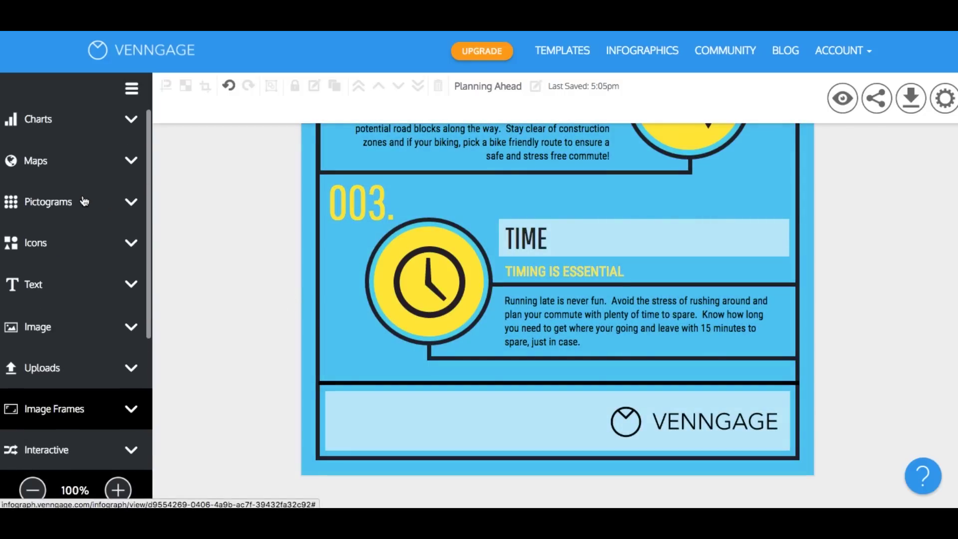
pyautogui.click(50, 329)
pyautogui.click(66, 265)
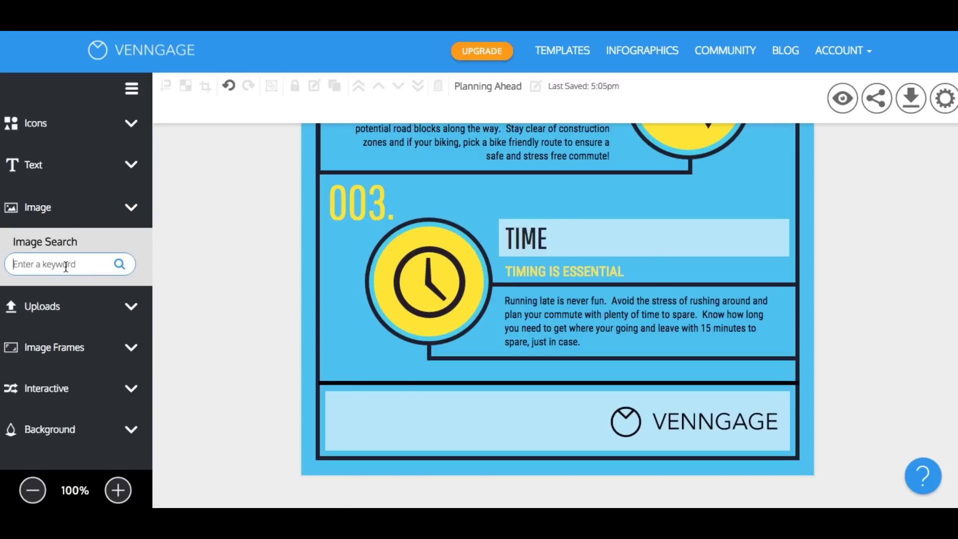
pyautogui.click(48, 313)
pyautogui.scroll(3, 52, 293)
pyautogui.click(51, 286)
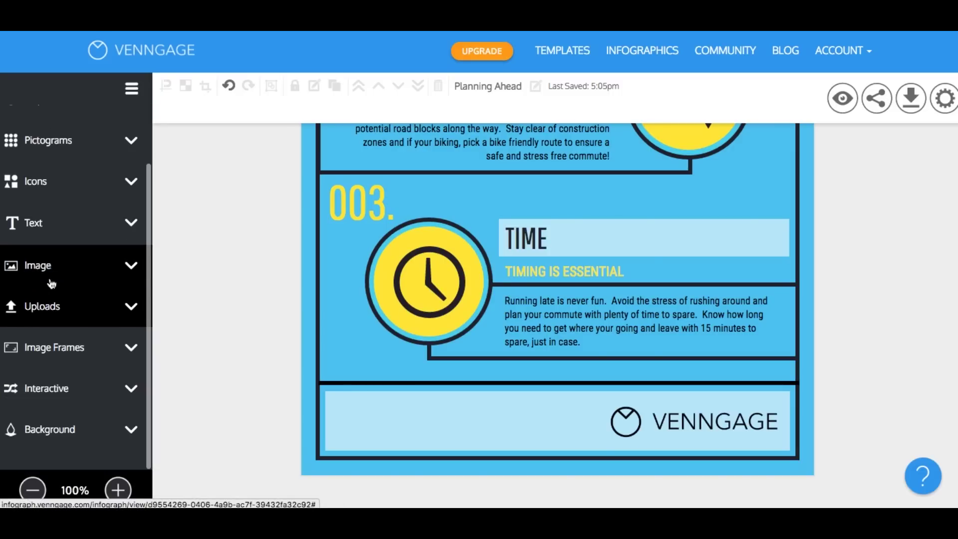
pyautogui.click(51, 278)
pyautogui.click(51, 268)
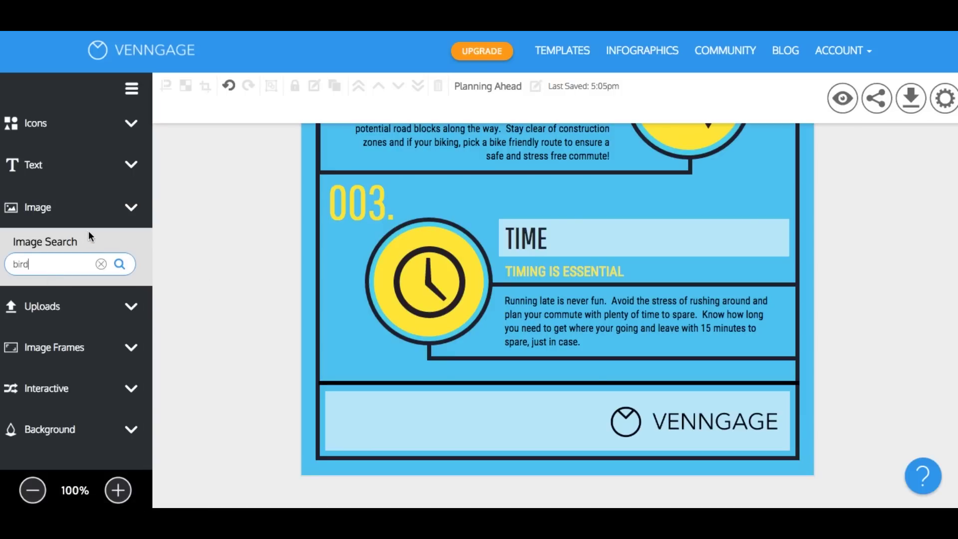
pyautogui.press('Return')
pyautogui.scroll(3, 70, 228)
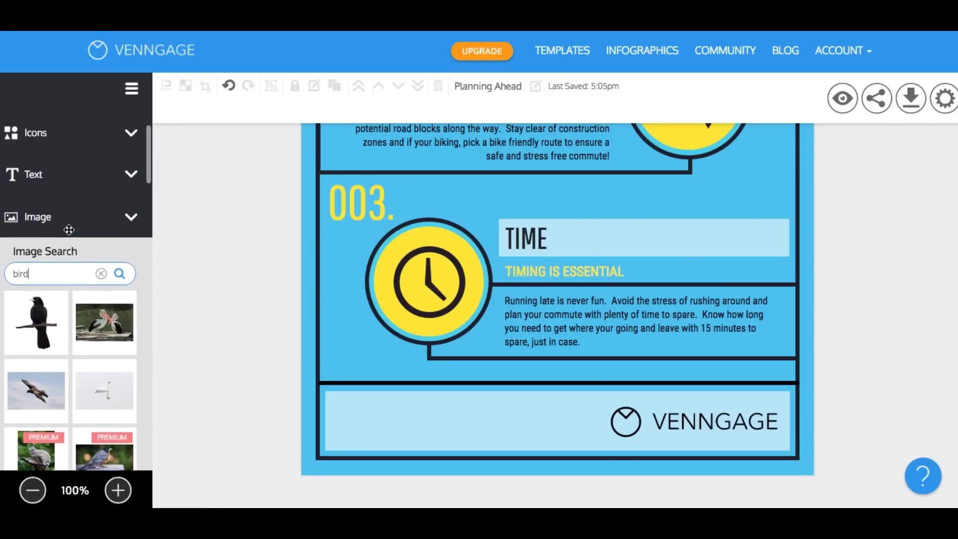
pyautogui.scroll(1, 526, 248)
pyautogui.scroll(5, 526, 248)
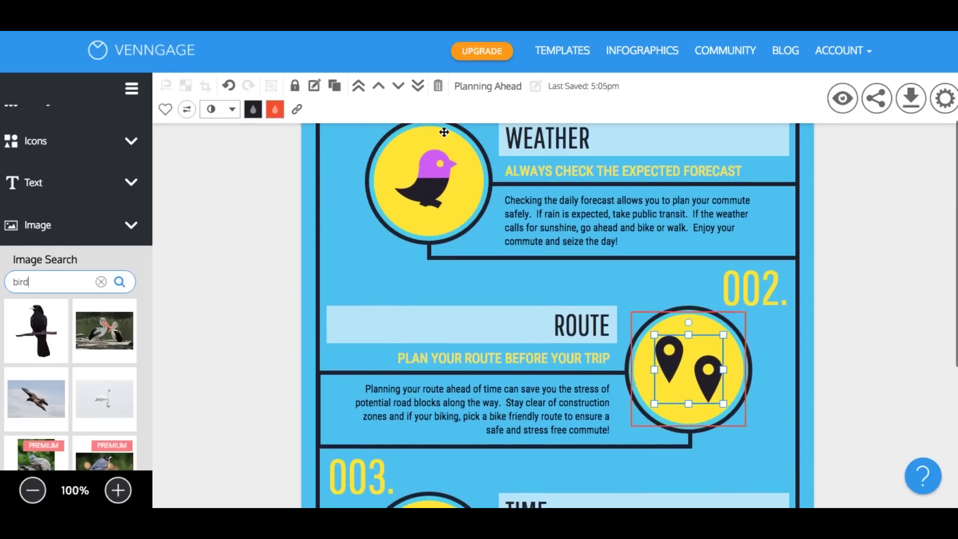
# Delete the ROUTE map pin and place the crow photo there, shrunk to fit.
pyautogui.click(438, 86)
pyautogui.moveTo(40, 325); pyautogui.dragTo(681, 359)
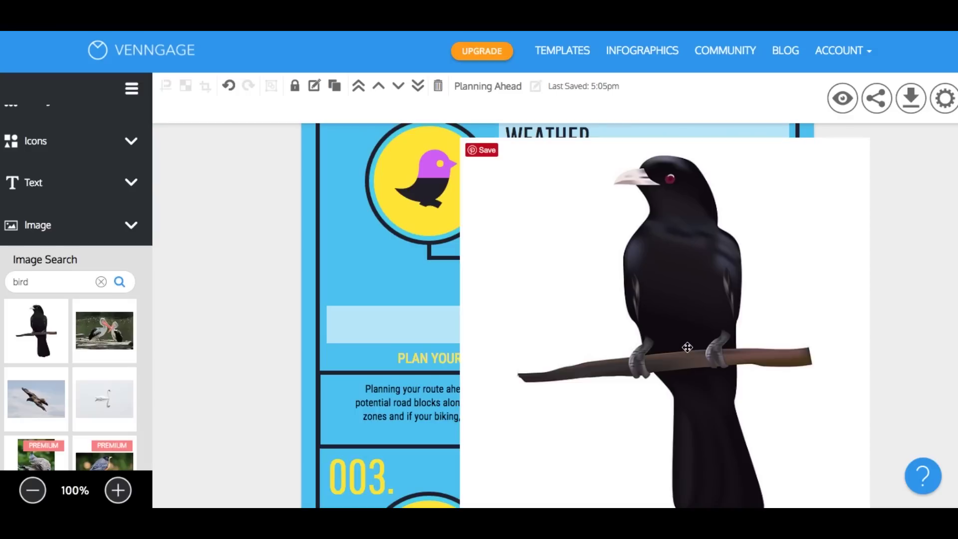
pyautogui.click(688, 349)
pyautogui.moveTo(870, 137); pyautogui.dragTo(751, 368)
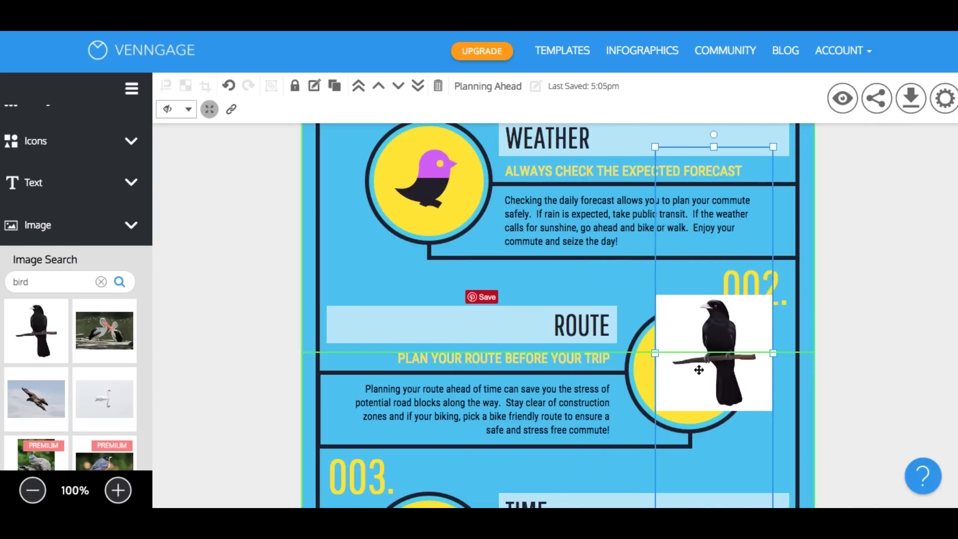
pyautogui.click(68, 224)
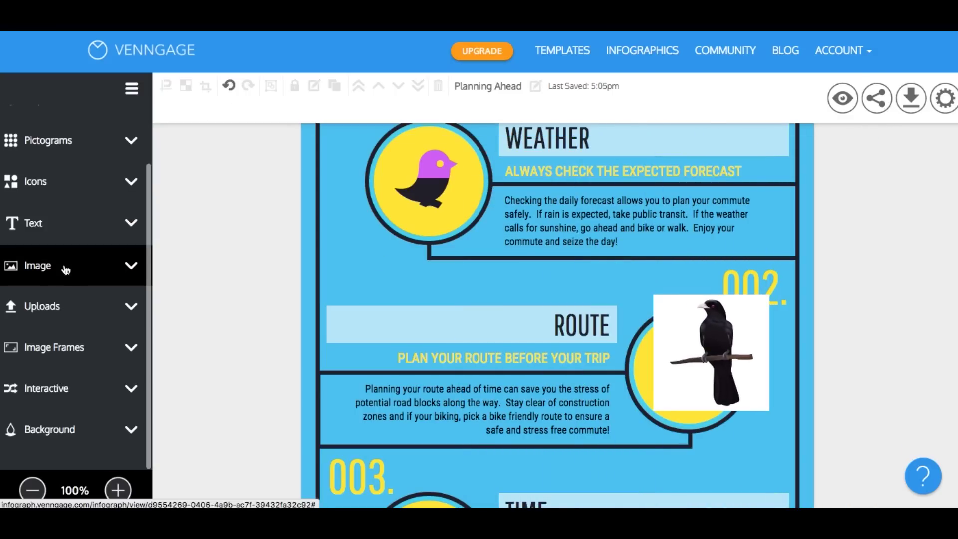
# Add a circle frame, drop the crow photo into it, and fit it over the ROUTE circle.
pyautogui.click(43, 349)
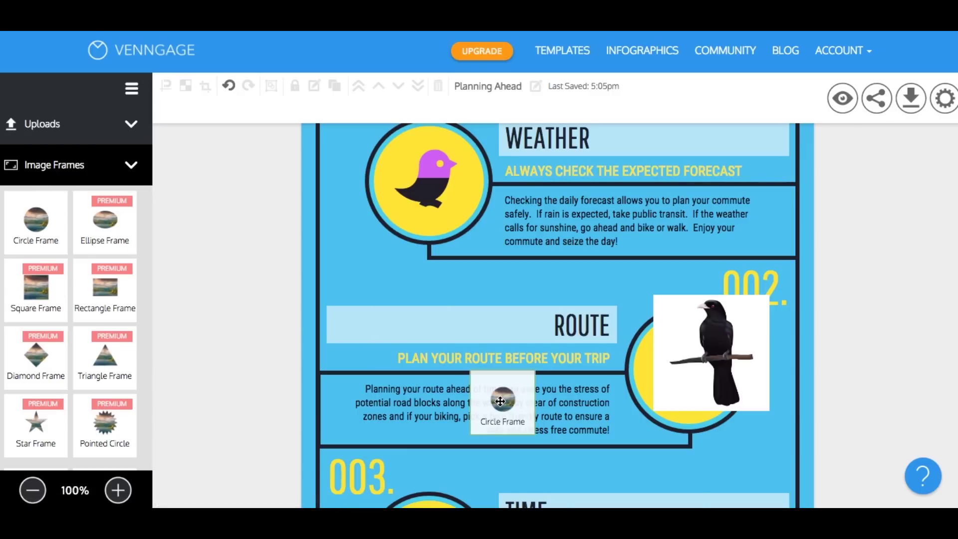
pyautogui.moveTo(500, 400); pyautogui.dragTo(587, 454)
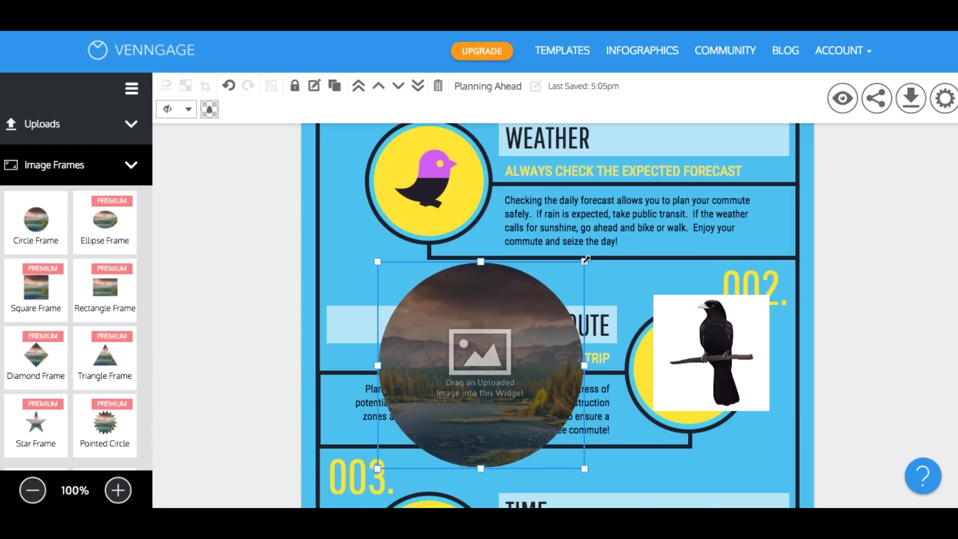
pyautogui.moveTo(585, 260); pyautogui.dragTo(539, 348)
pyautogui.moveTo(711, 353); pyautogui.dragTo(498, 391)
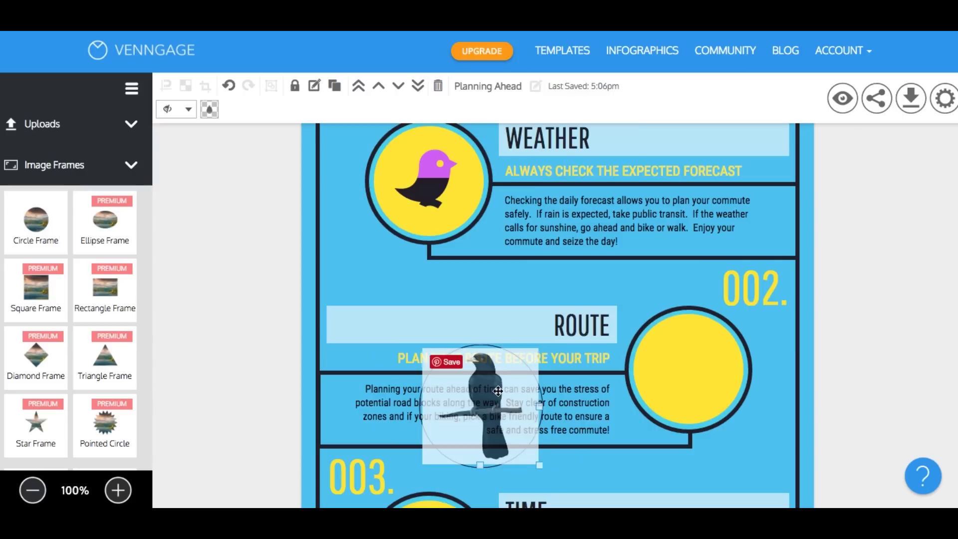
pyautogui.moveTo(539, 465); pyautogui.dragTo(545, 470)
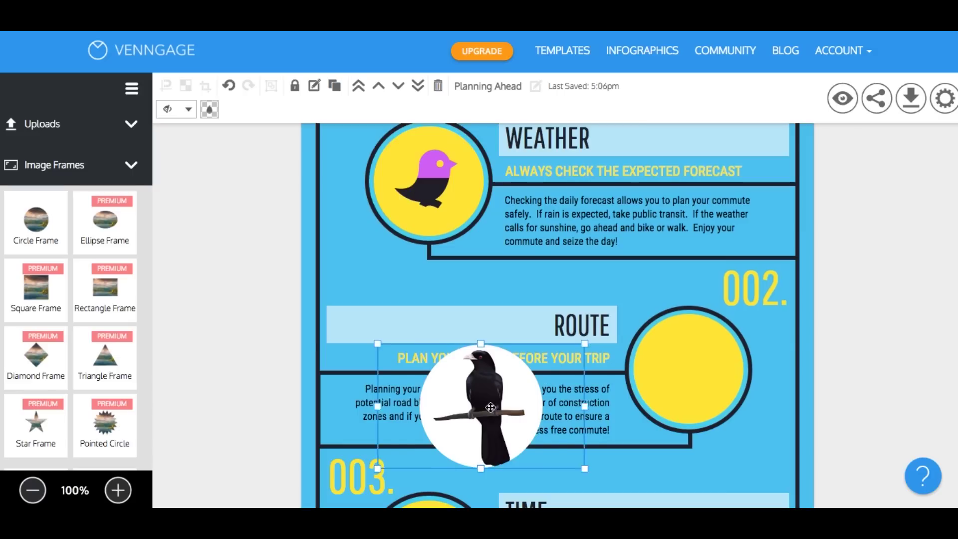
pyautogui.moveTo(494, 407); pyautogui.dragTo(696, 372)
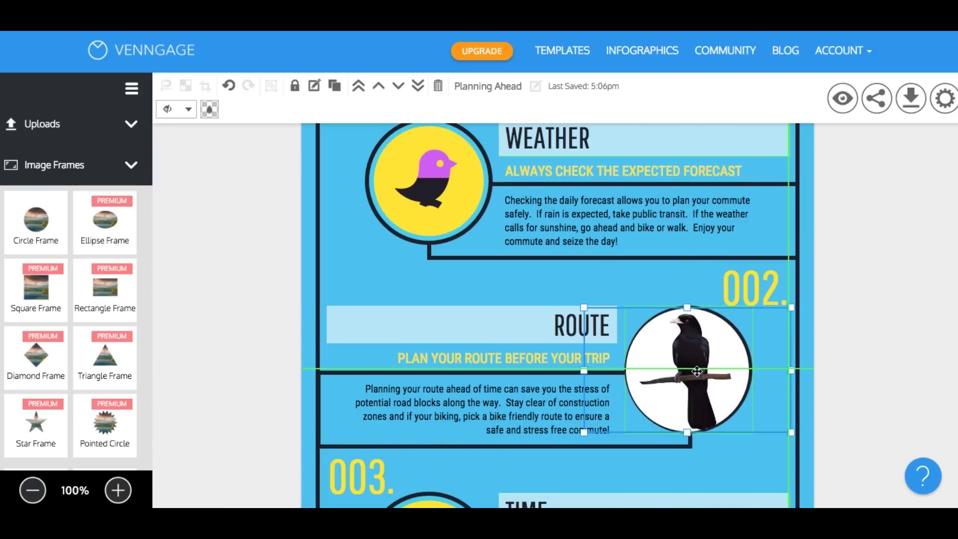
# Unlock the WEATHER bird circle, nudge it slightly, and lock it again.
pyautogui.click(529, 279)
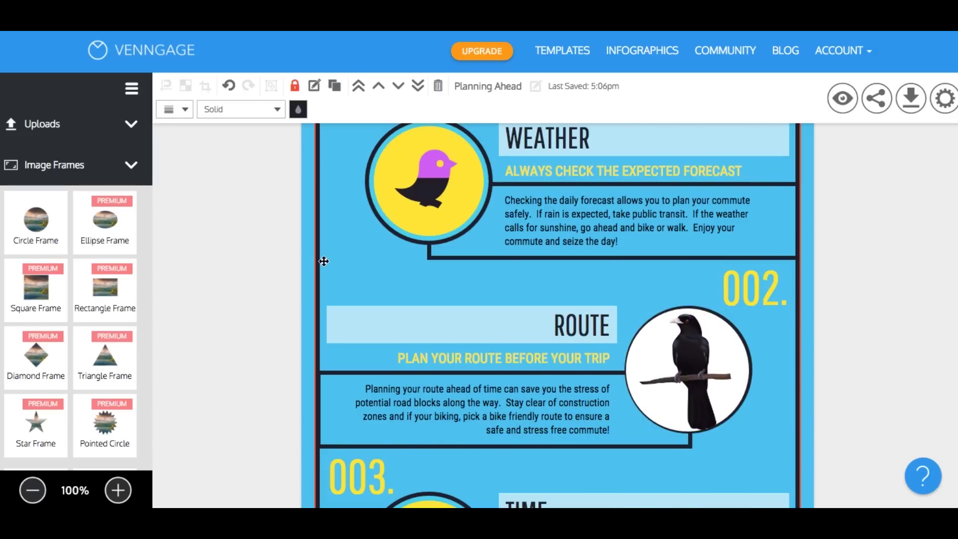
pyautogui.scroll(4, 324, 267)
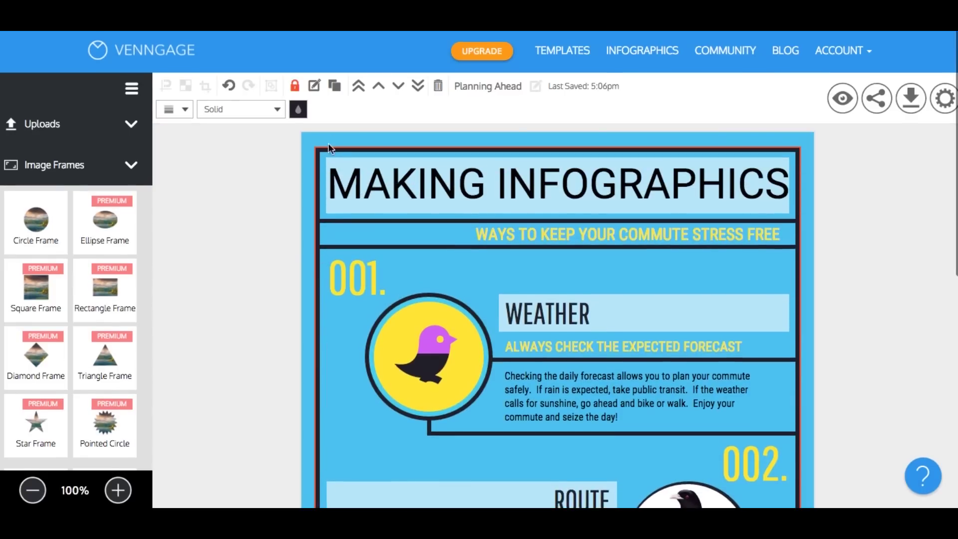
pyautogui.click(321, 145)
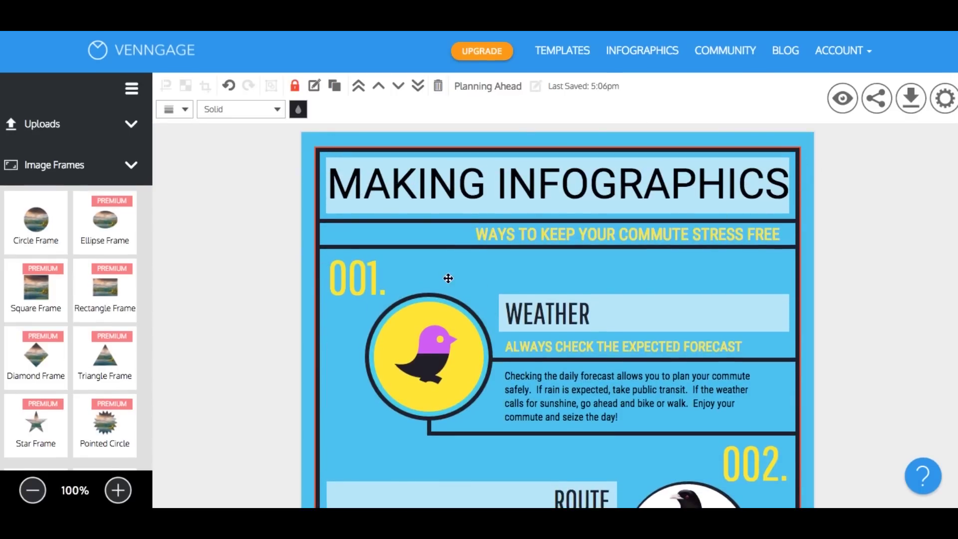
pyautogui.click(404, 317)
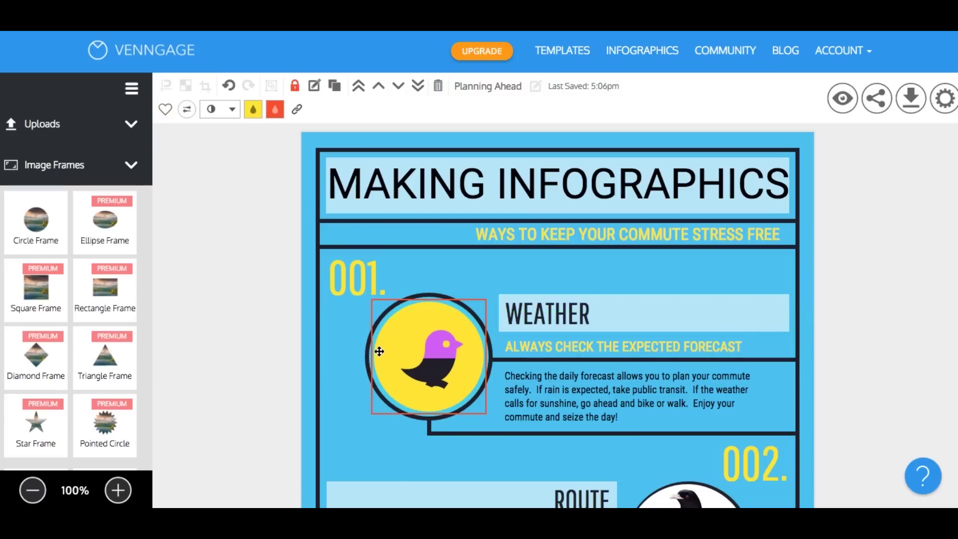
pyautogui.click(295, 87)
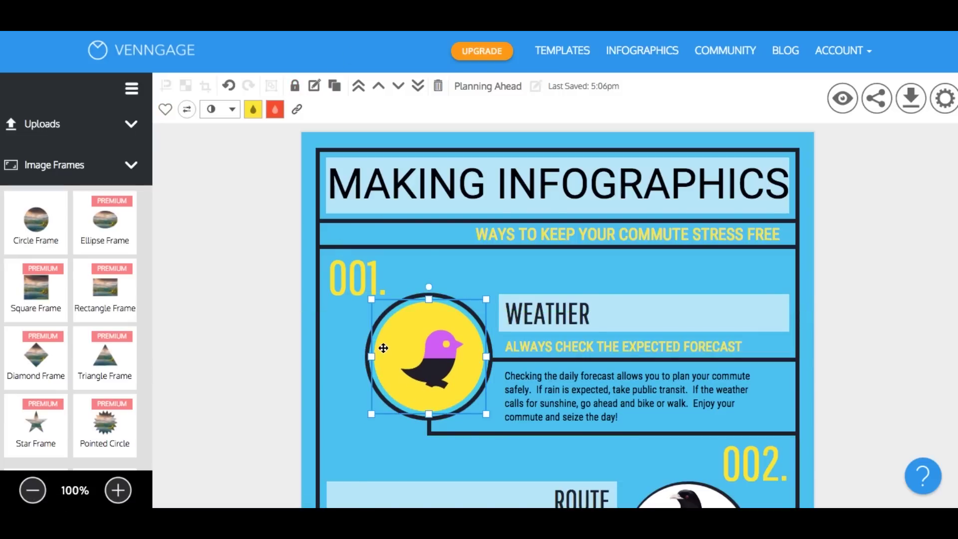
pyautogui.moveTo(383, 348)
pyautogui.mouseDown()
pyautogui.moveTo(361, 349)
pyautogui.moveTo(425, 347)
pyautogui.moveTo(379, 344)
pyautogui.moveTo(388, 346)
pyautogui.mouseUp()
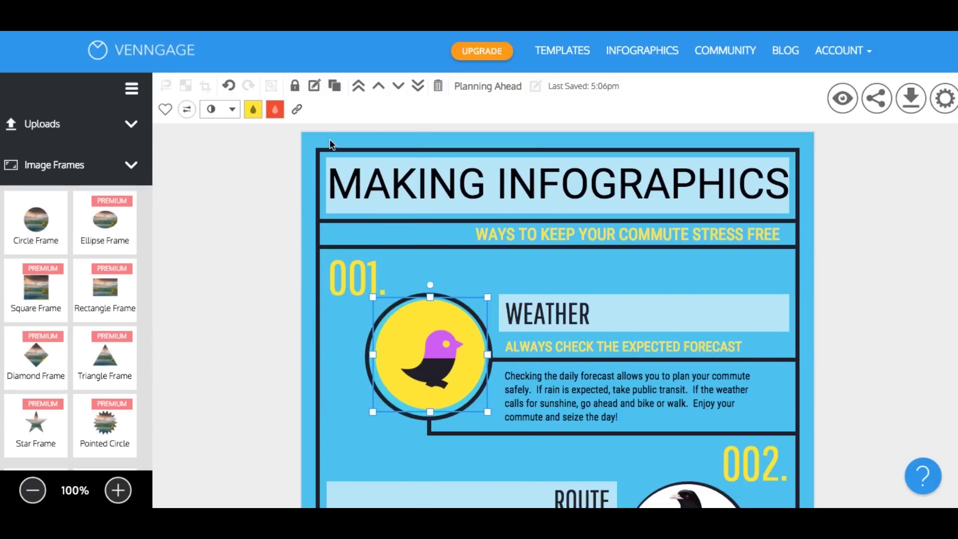
pyautogui.click(295, 86)
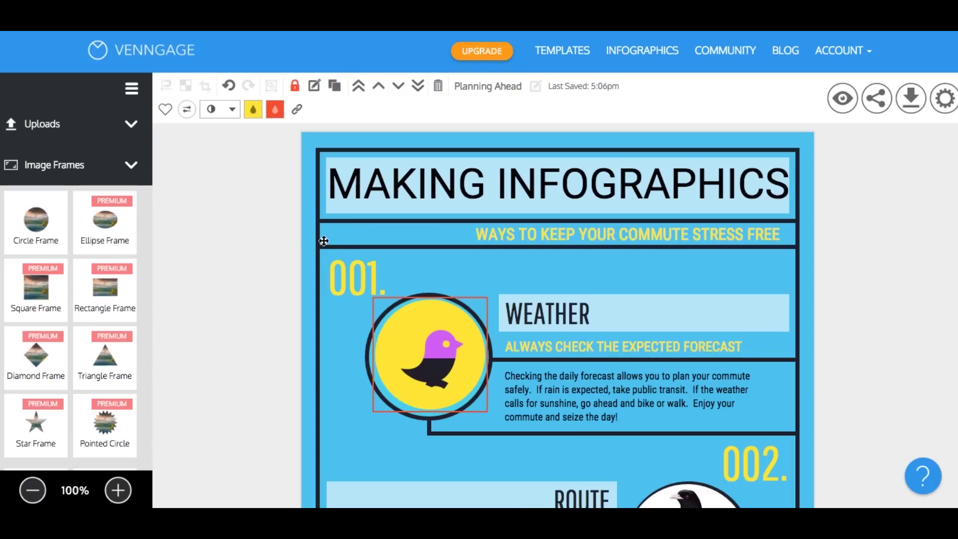
# Marquee-select the MAKING INFOGRAPHICS title together with the 001 section items.
pyautogui.click(291, 255)
pyautogui.click(297, 321)
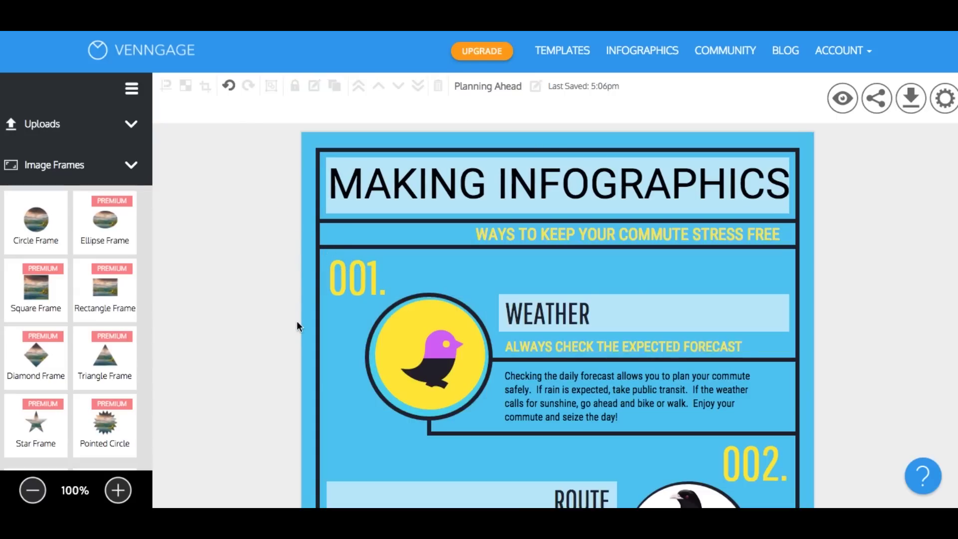
pyautogui.moveTo(365, 236); pyautogui.dragTo(757, 161)
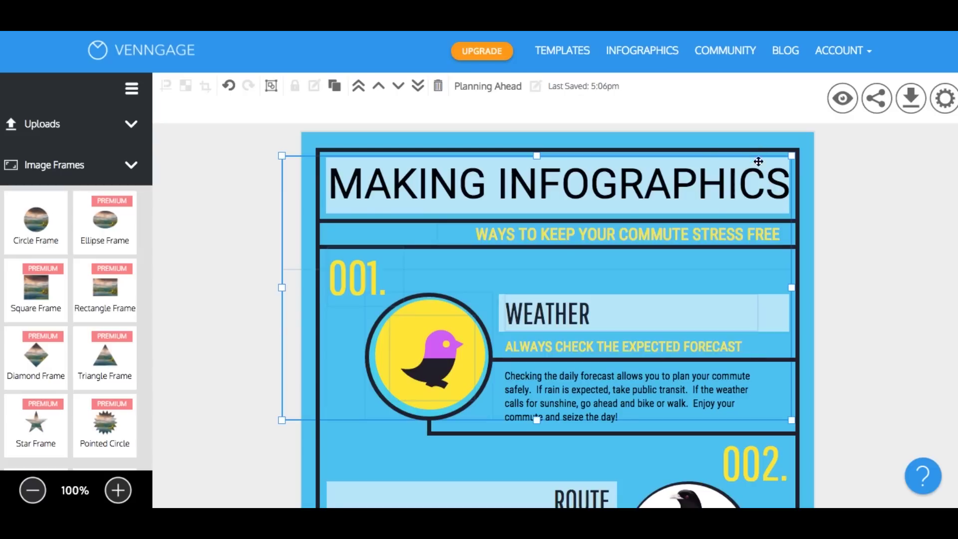
# Group the title with the 001 WEATHER elements, keeping them in place, and deselect.
pyautogui.click(273, 88)
pyautogui.moveTo(393, 181)
pyautogui.mouseDown()
pyautogui.moveTo(261, 181)
pyautogui.moveTo(406, 182)
pyautogui.moveTo(368, 181)
pyautogui.moveTo(396, 181)
pyautogui.mouseUp()
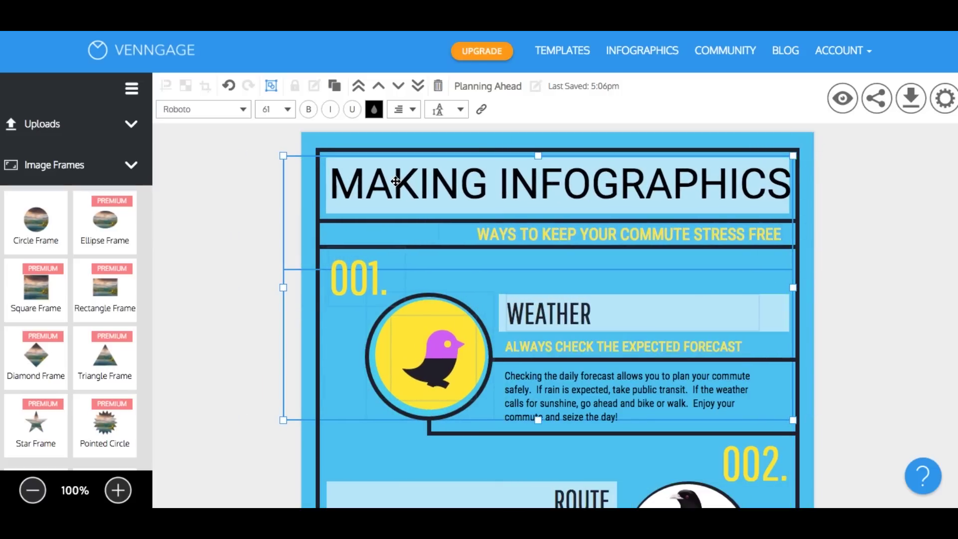
pyautogui.click(227, 218)
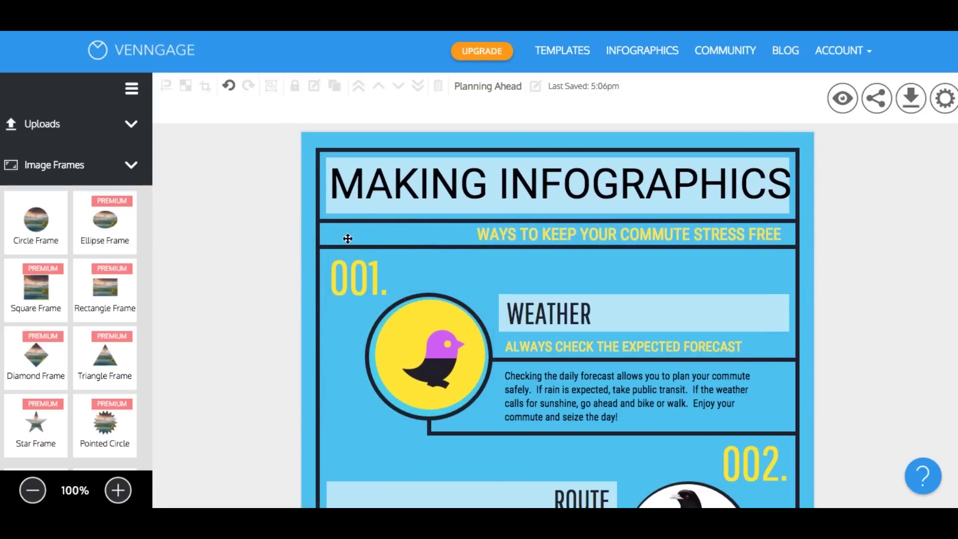
pyautogui.scroll(-10, 417, 275)
pyautogui.scroll(10, 417, 276)
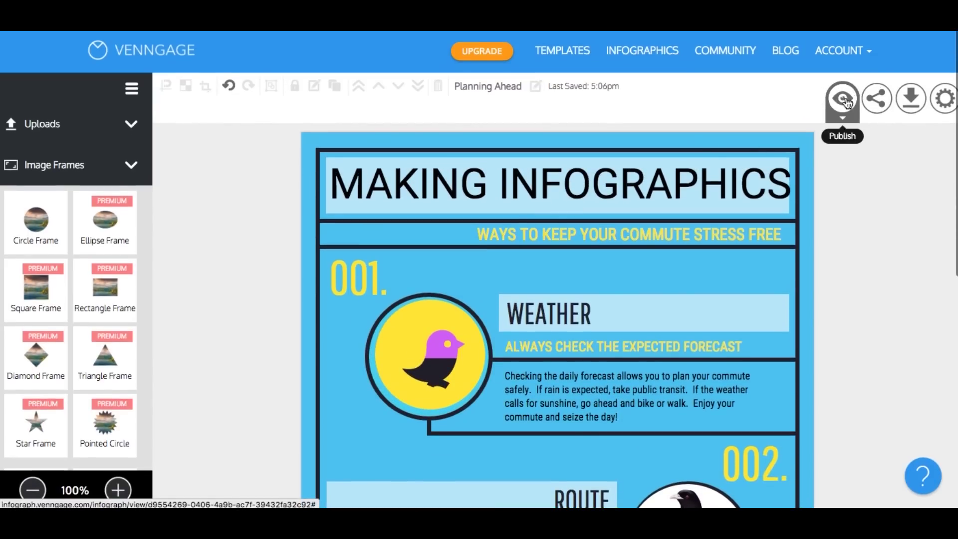
# Bring up the publishing options and choose to publish the infographic to the community.
pyautogui.click(843, 100)
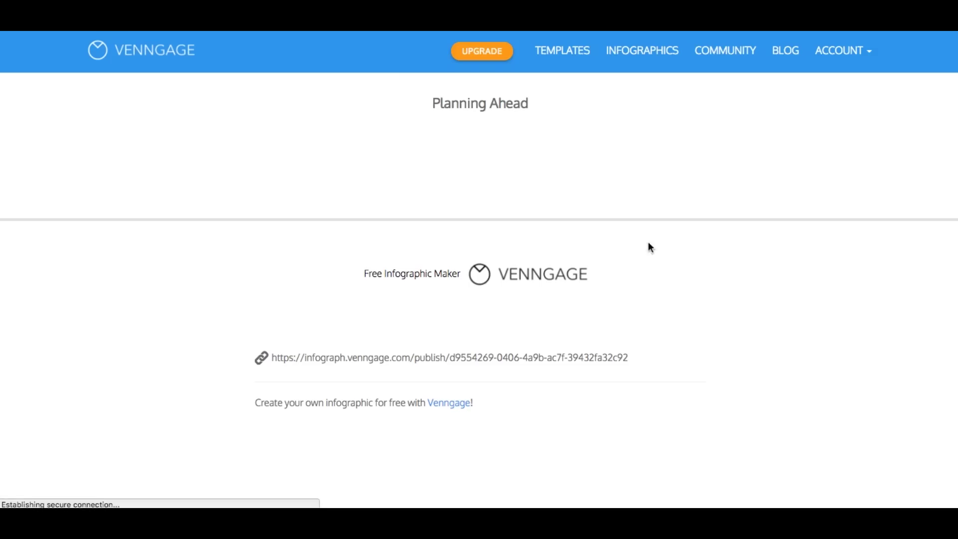
pyautogui.scroll(-2, 650, 282)
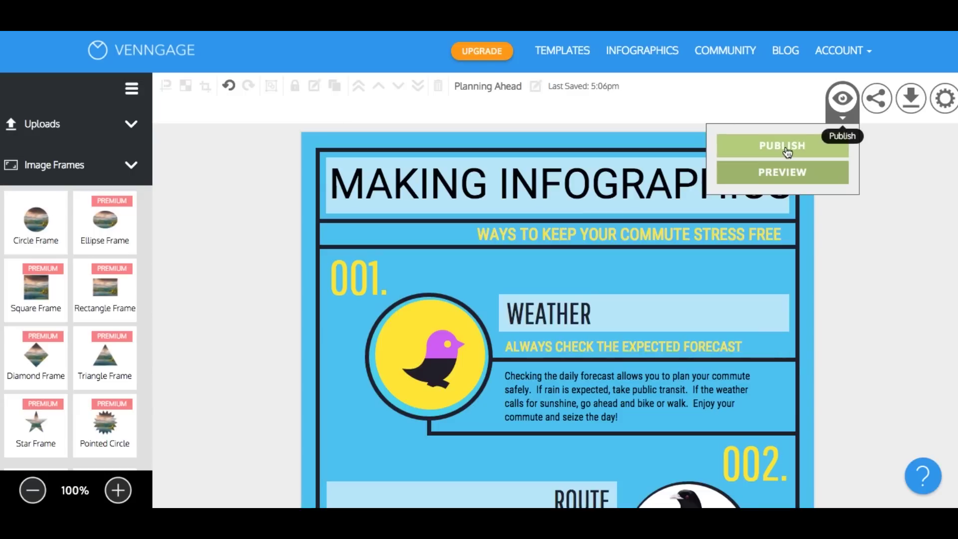
pyautogui.click(787, 151)
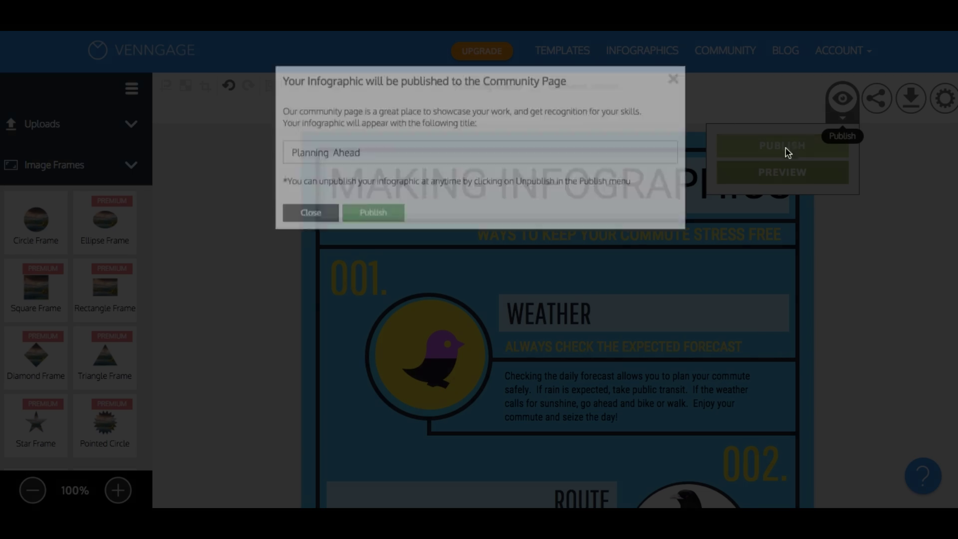
# Retitle the infographic 'Crows', publish it, and select the generated embed code.
pyautogui.moveTo(372, 173); pyautogui.dragTo(241, 155)
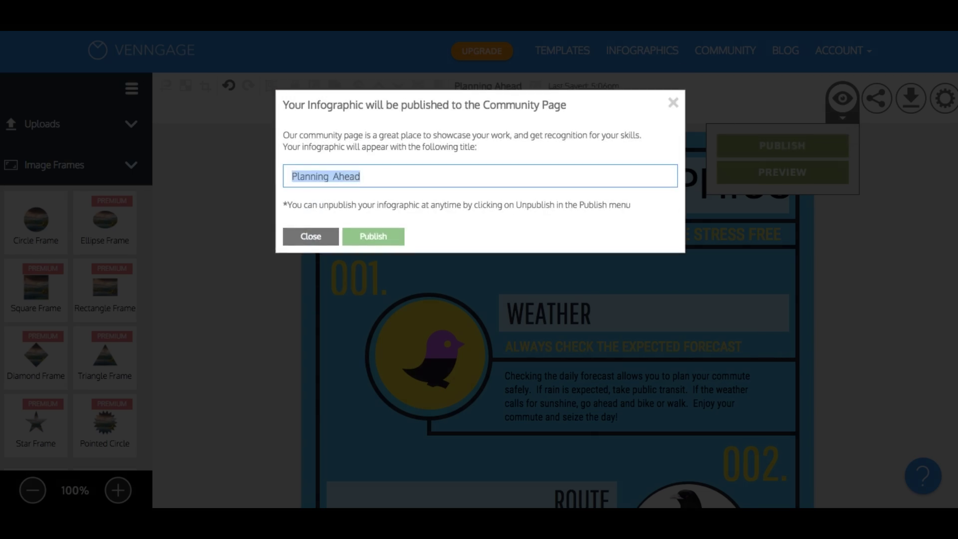
pyautogui.write('Crows')
pyautogui.click(373, 236)
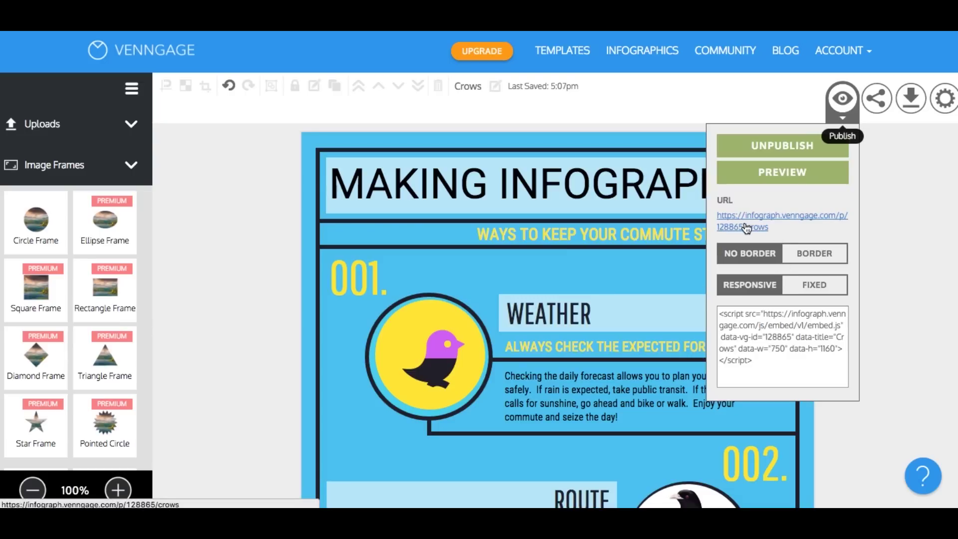
pyautogui.moveTo(752, 358); pyautogui.dragTo(708, 310)
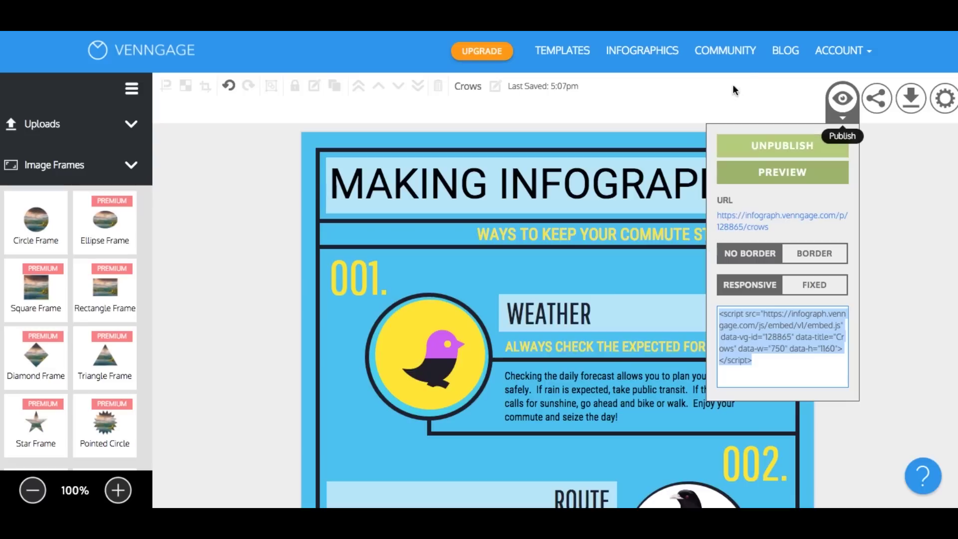
# Find the Crows card in the Community gallery and scroll through its live public page.
pyautogui.click(743, 54)
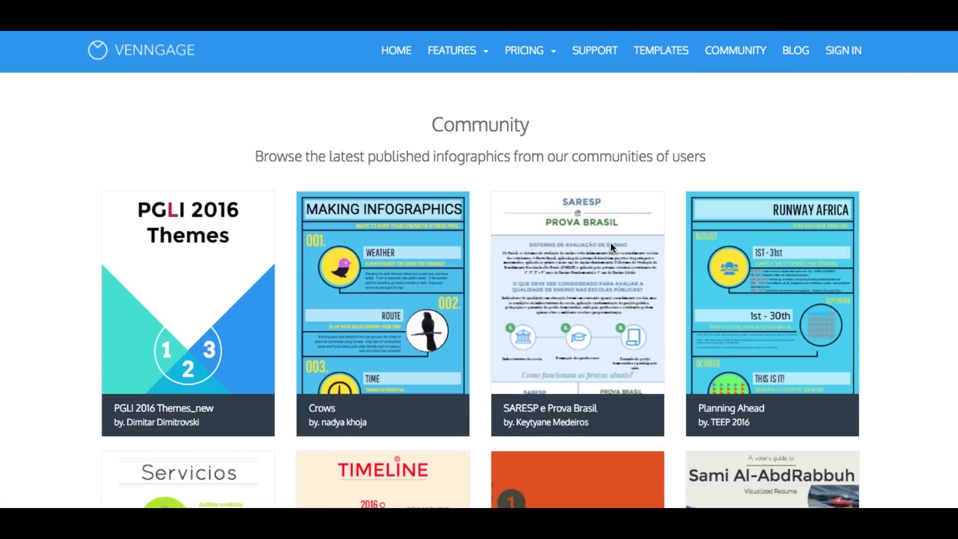
pyautogui.scroll(-1, 613, 248)
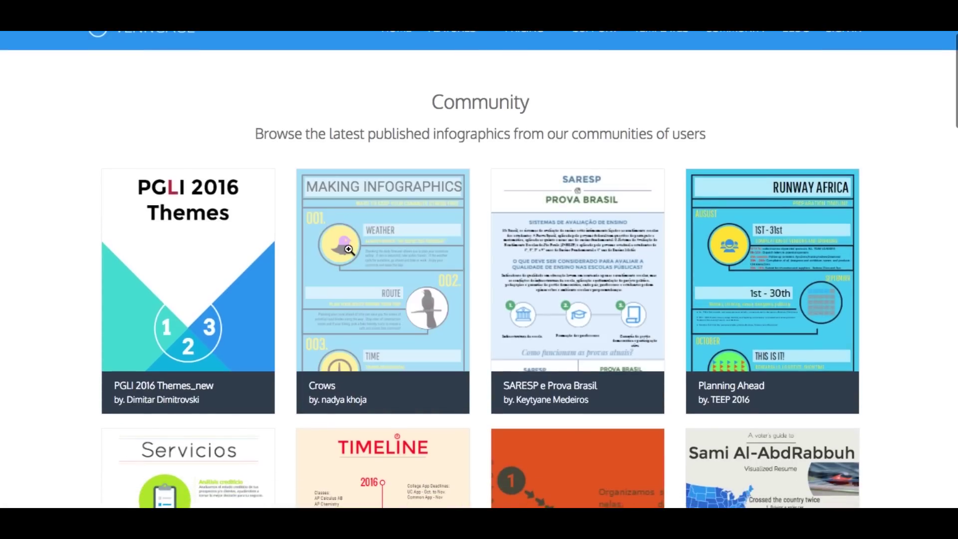
pyautogui.click(348, 249)
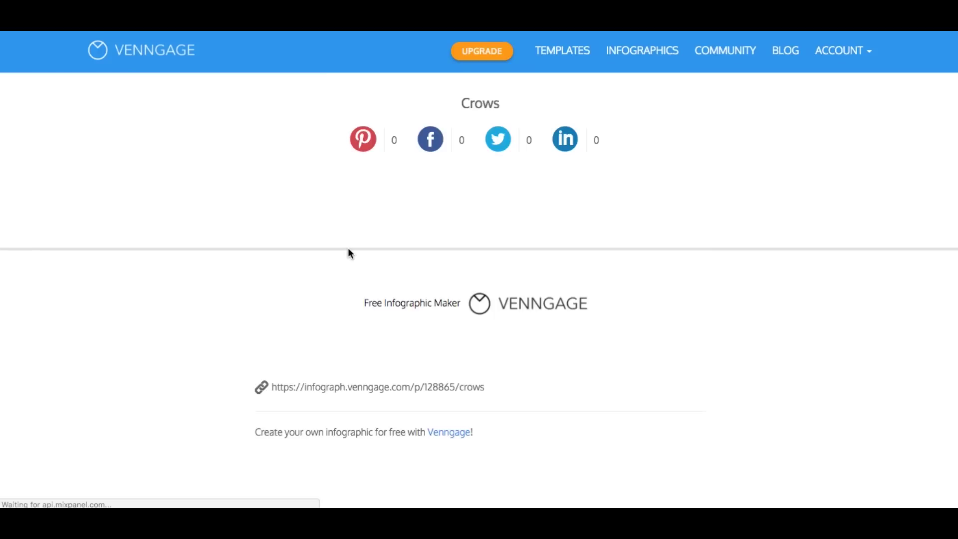
pyautogui.scroll(-3, 349, 252)
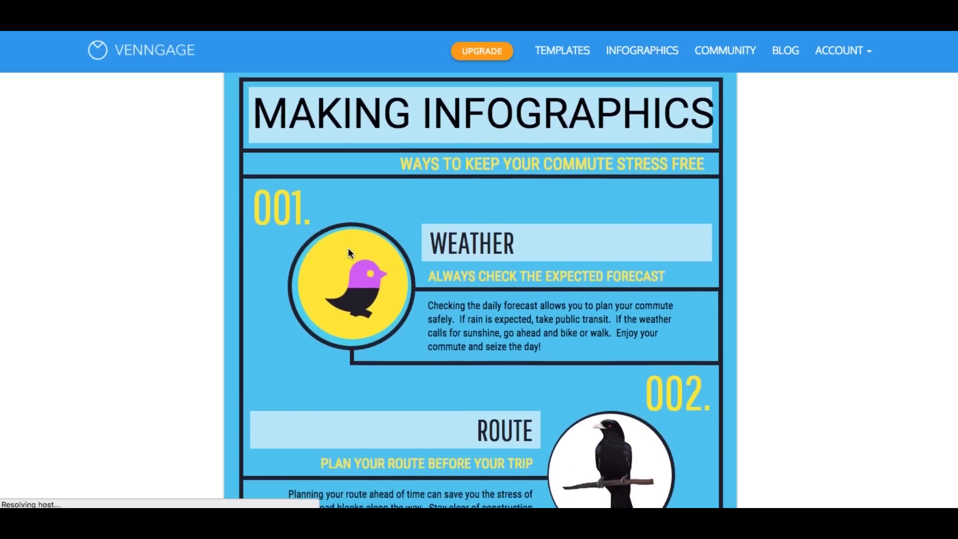
pyautogui.scroll(-1, 349, 252)
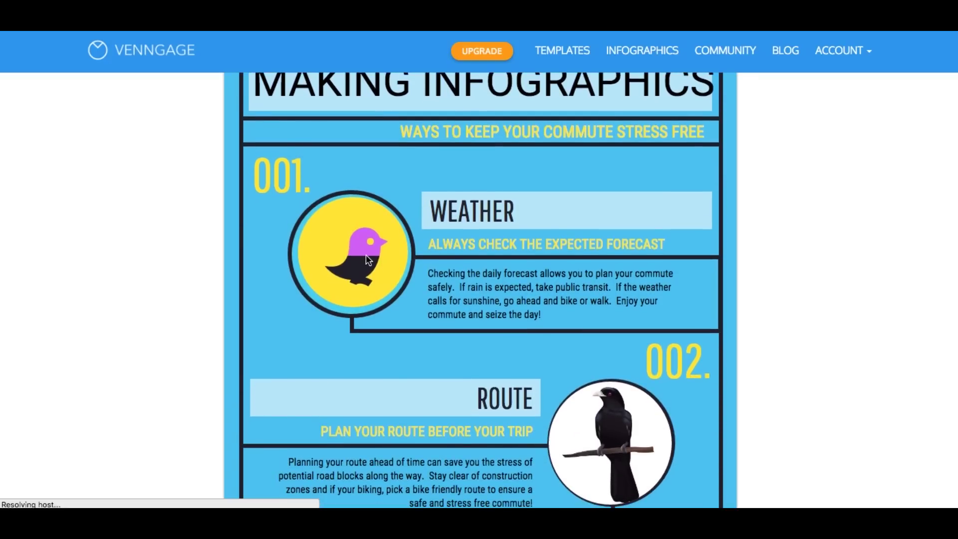